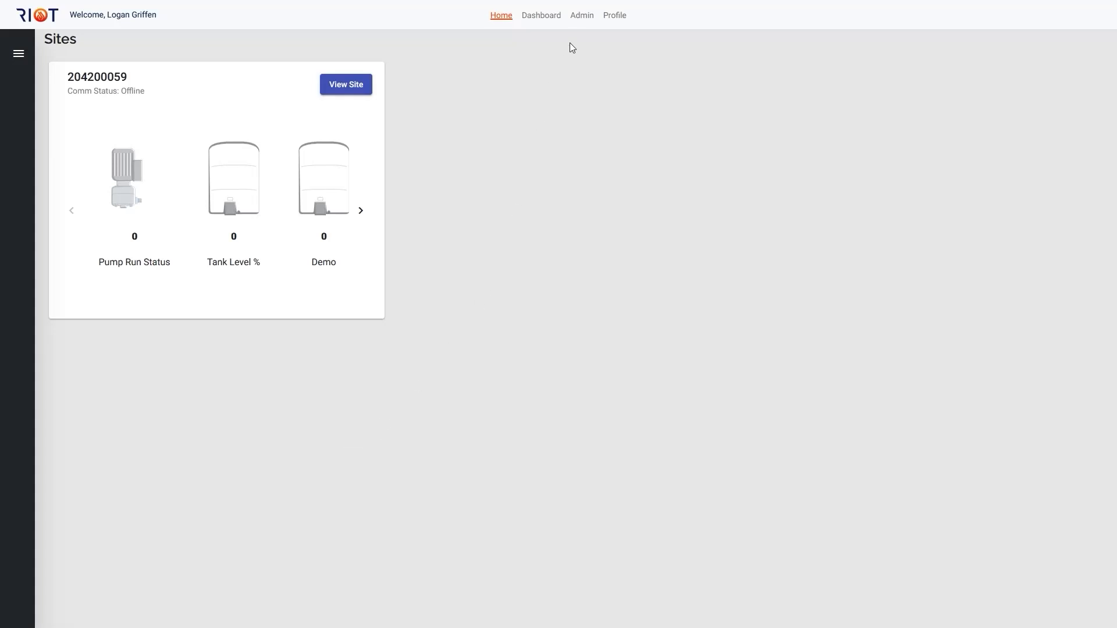
Step: Open the alarm configuration of the Office Pi device from the Admin dashboard's locations list
left_click(580, 25)
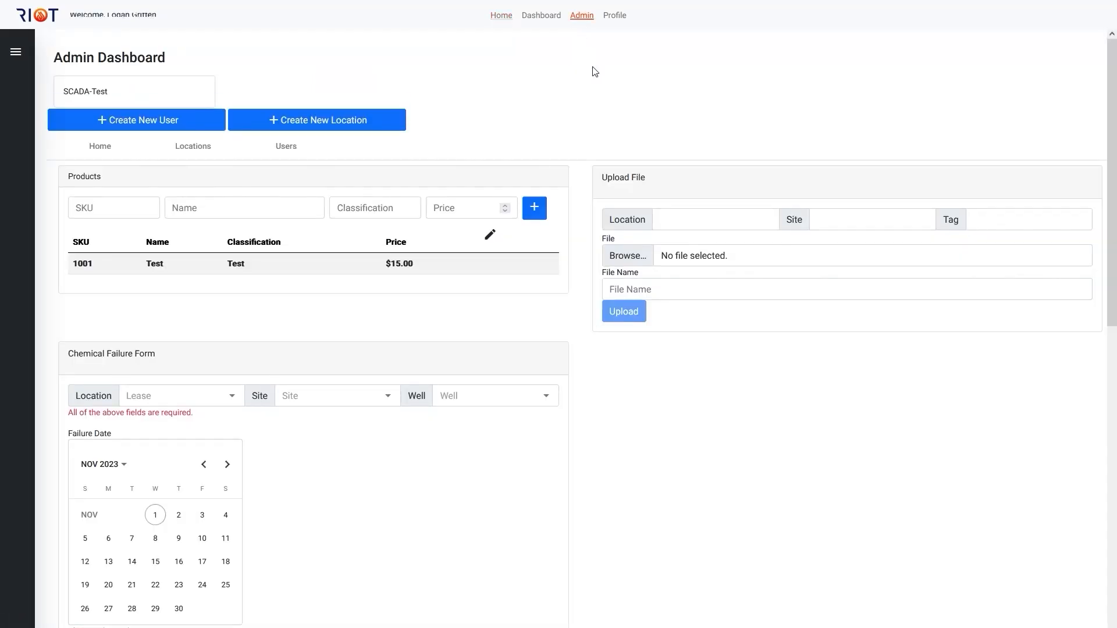
left_click(179, 150)
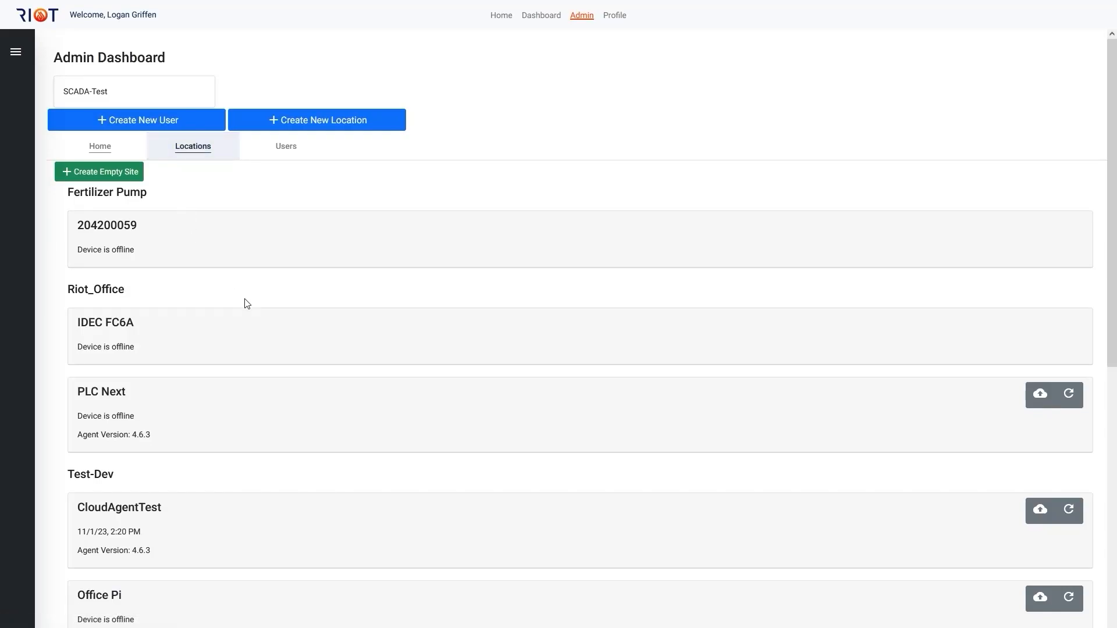
scroll(242, 314, "down", 1)
scroll(225, 414, "down", 2)
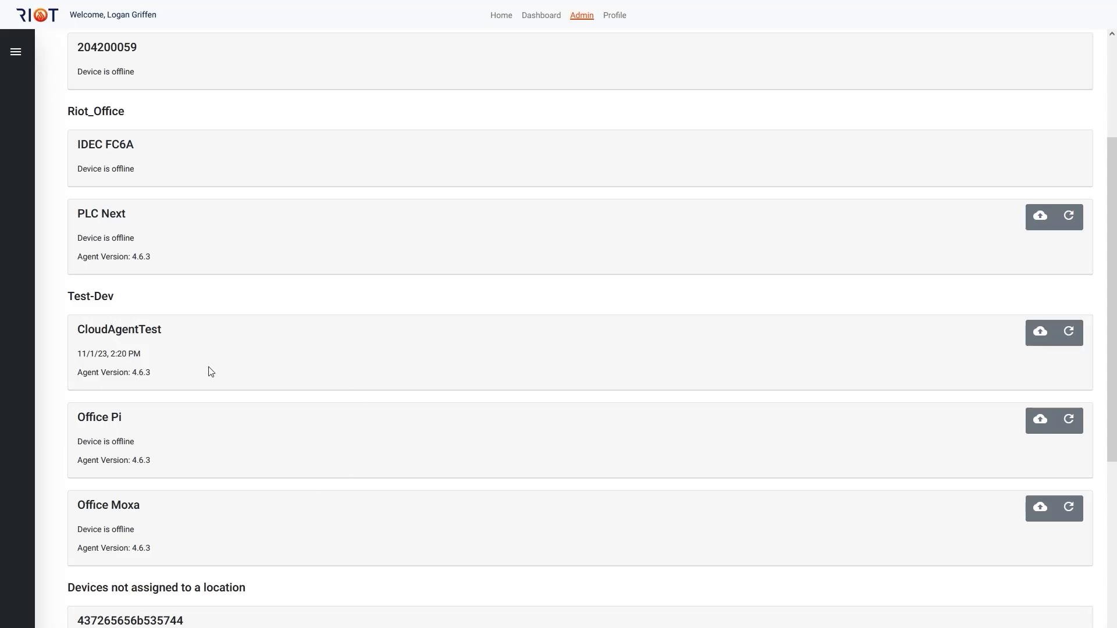
left_click(215, 466)
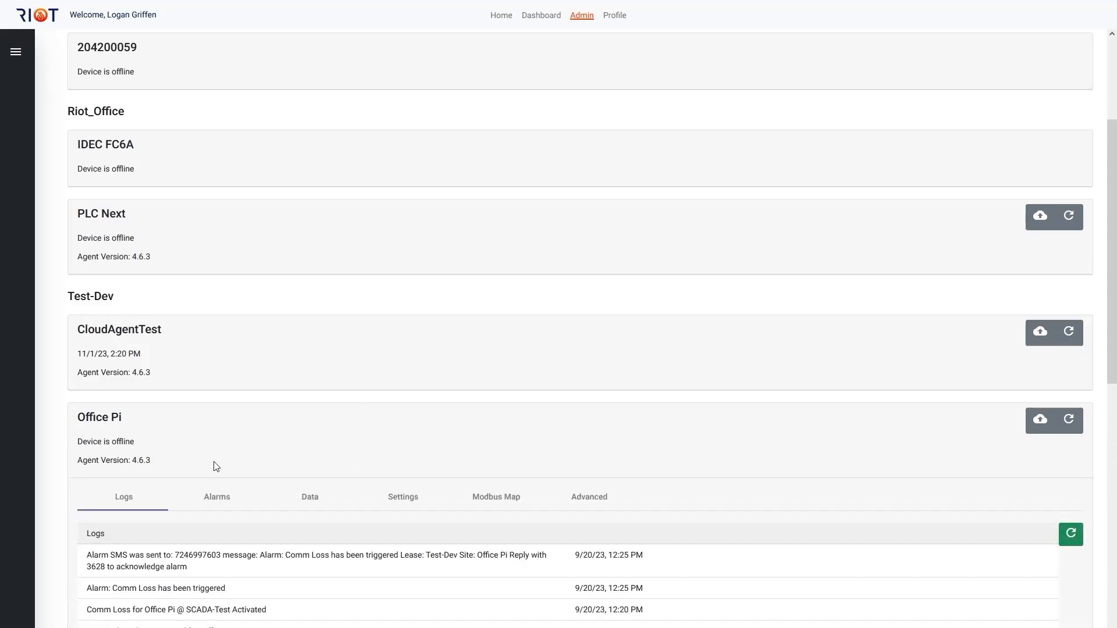
left_click(220, 500)
scroll(244, 442, "down", 4)
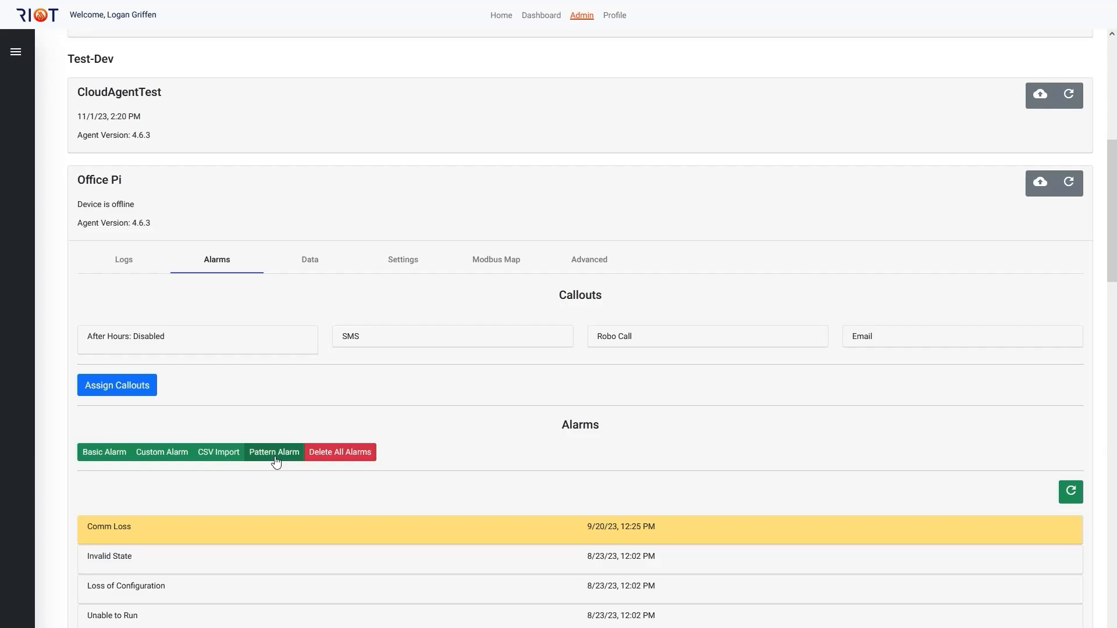
Step: Draft a basic alarm for Office Pi named test at address 100, check the type category options, and close the form without submitting
left_click(89, 454)
left_click(510, 89)
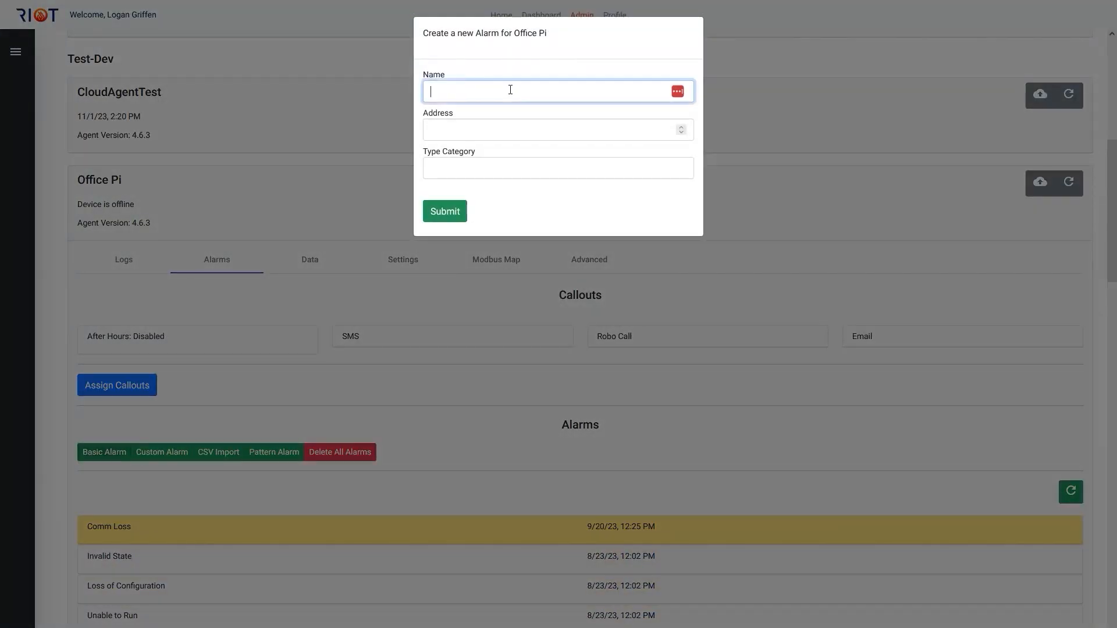
type("Test")
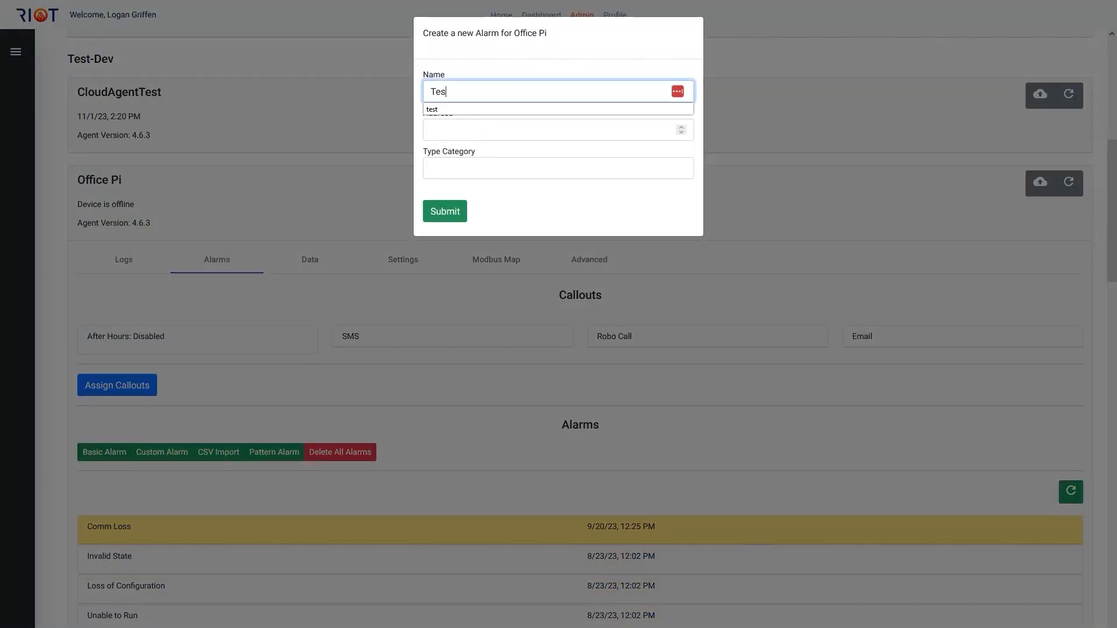
left_click(495, 109)
left_click(463, 129)
type("100")
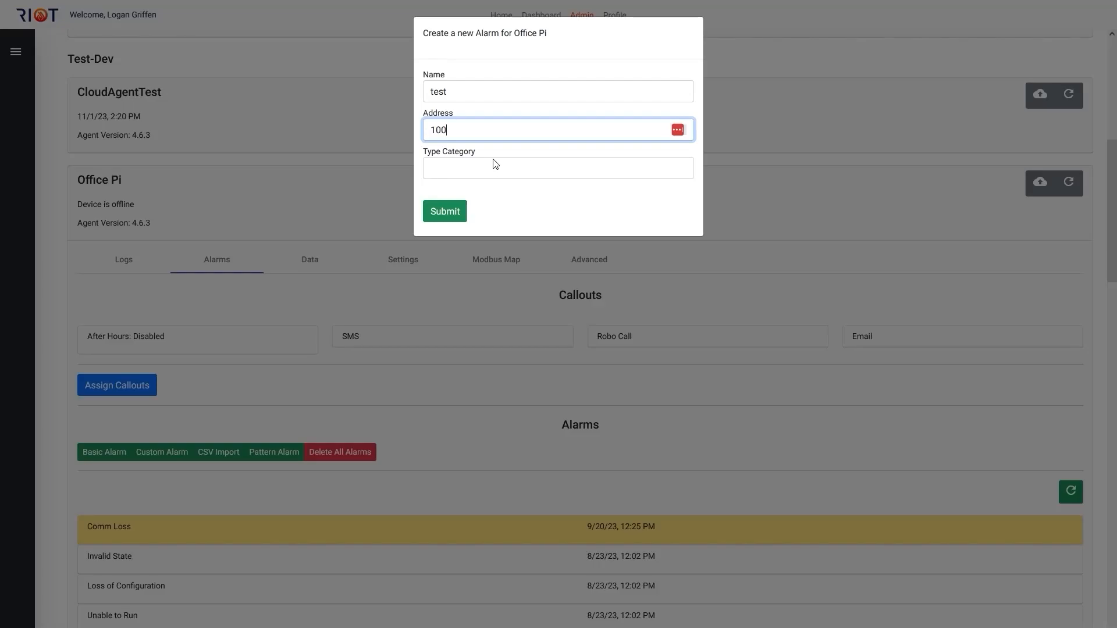
left_click(490, 174)
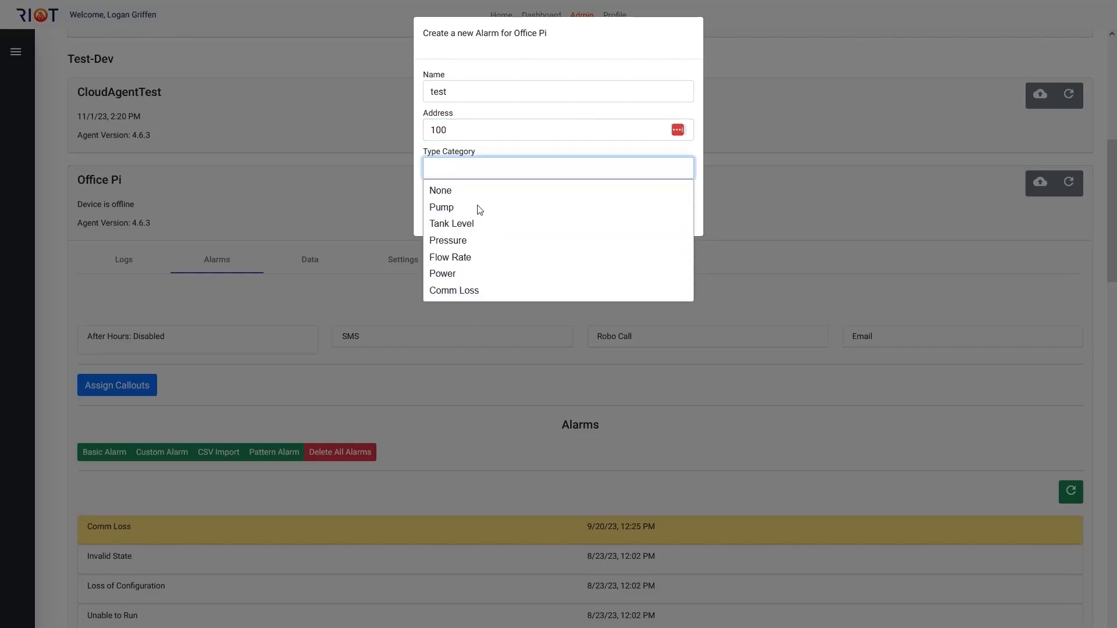
left_click(486, 167)
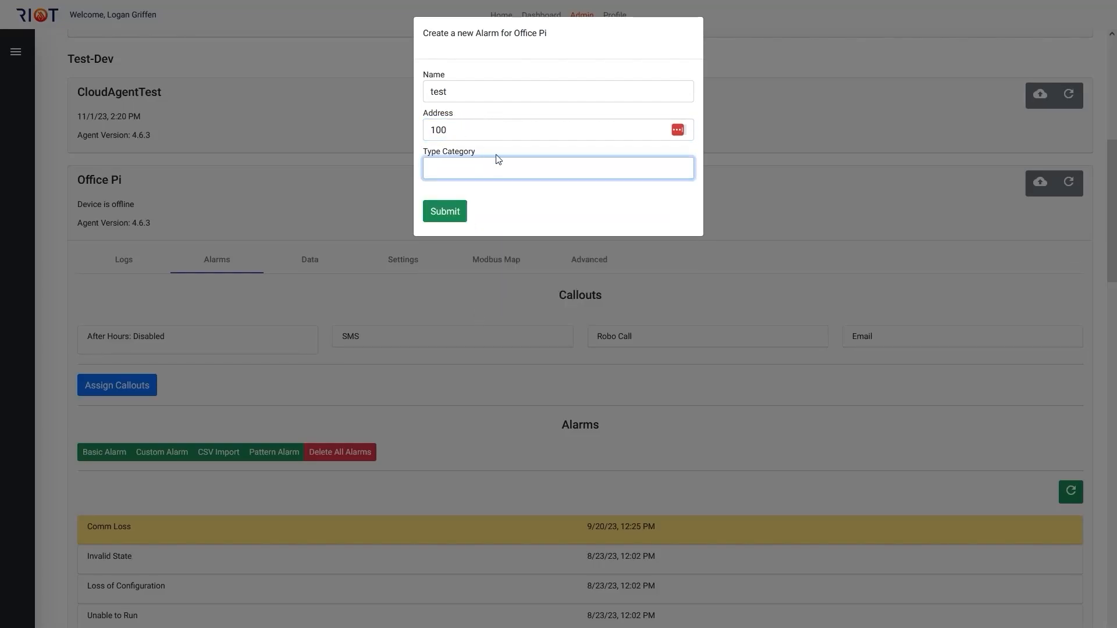
left_click(326, 180)
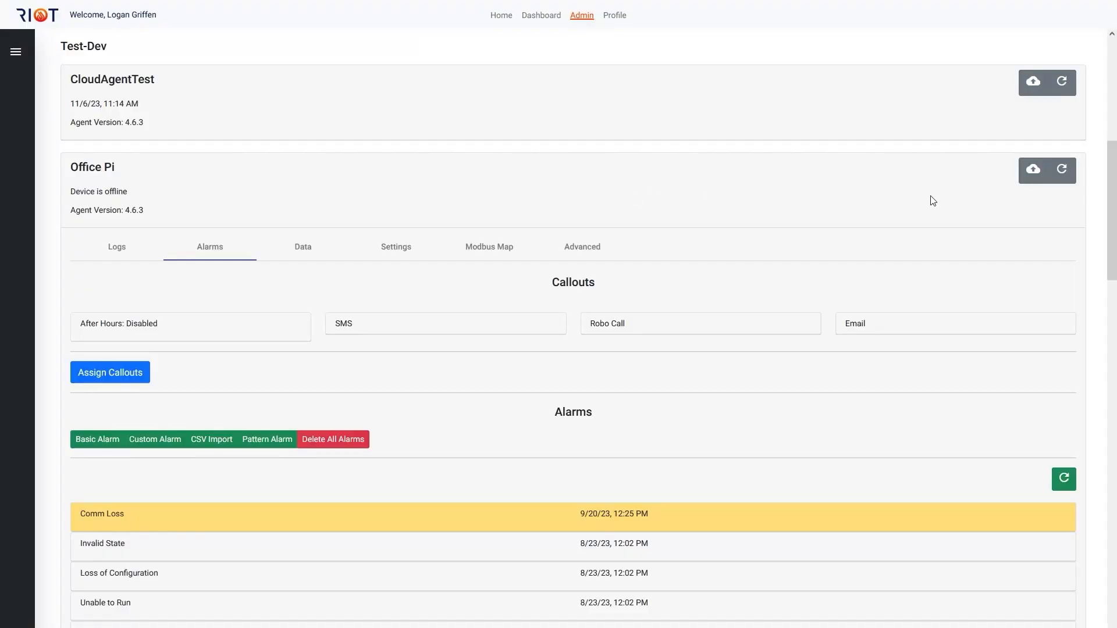
Step: Deploy the configuration settings to the Office Pi device
left_click(1033, 172)
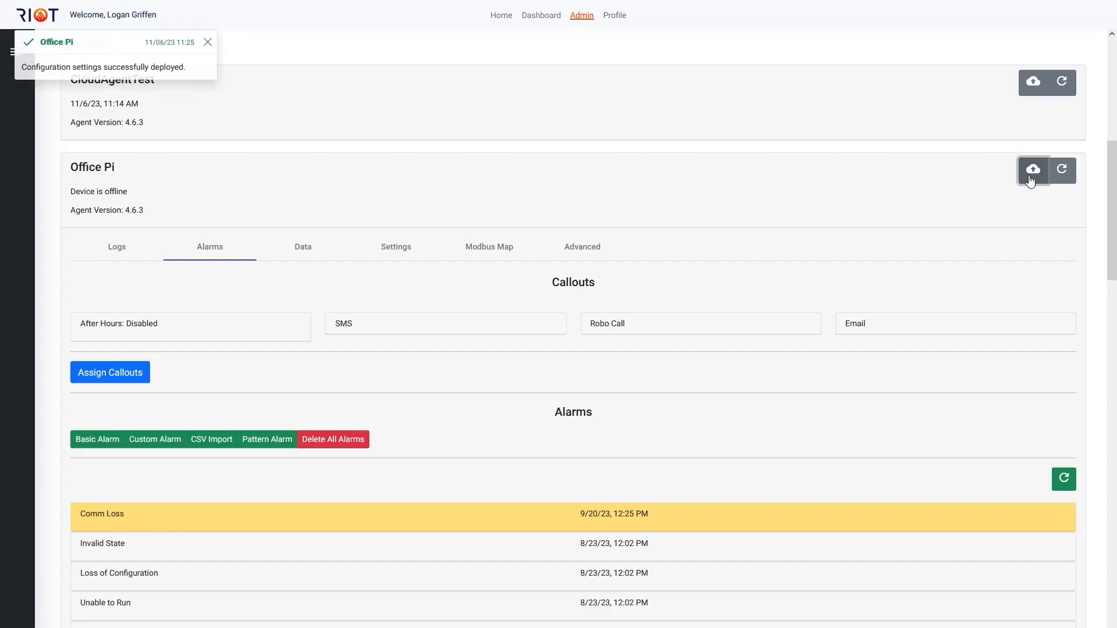
left_click_drag(192, 72, 148, 69)
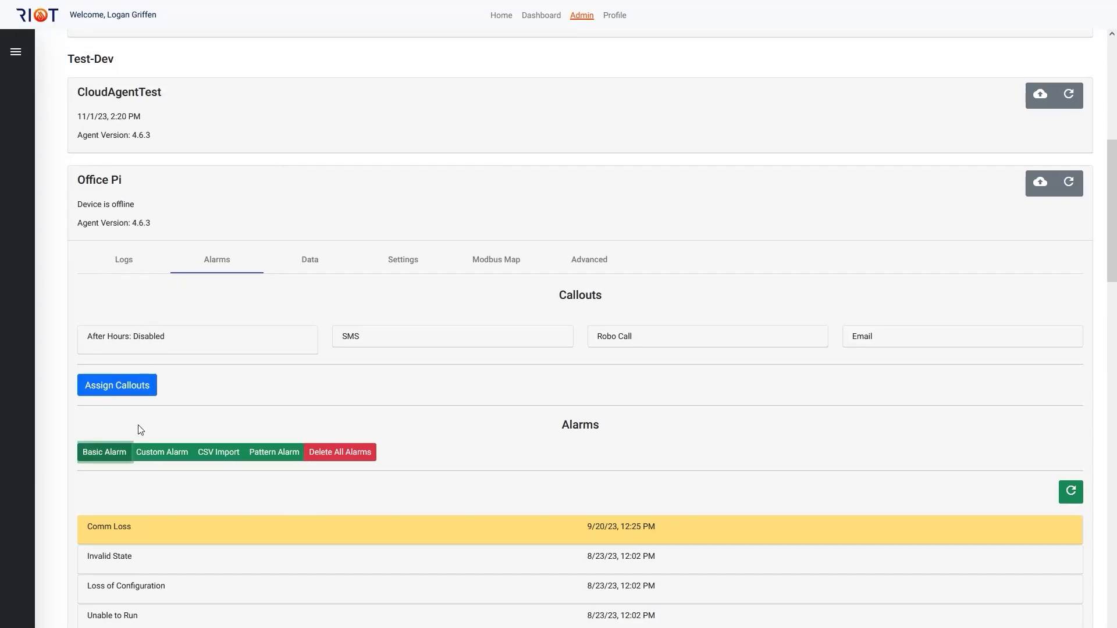
Step: Start a custom alarm for Office Pi named test with function code Coil and address 100
left_click(140, 458)
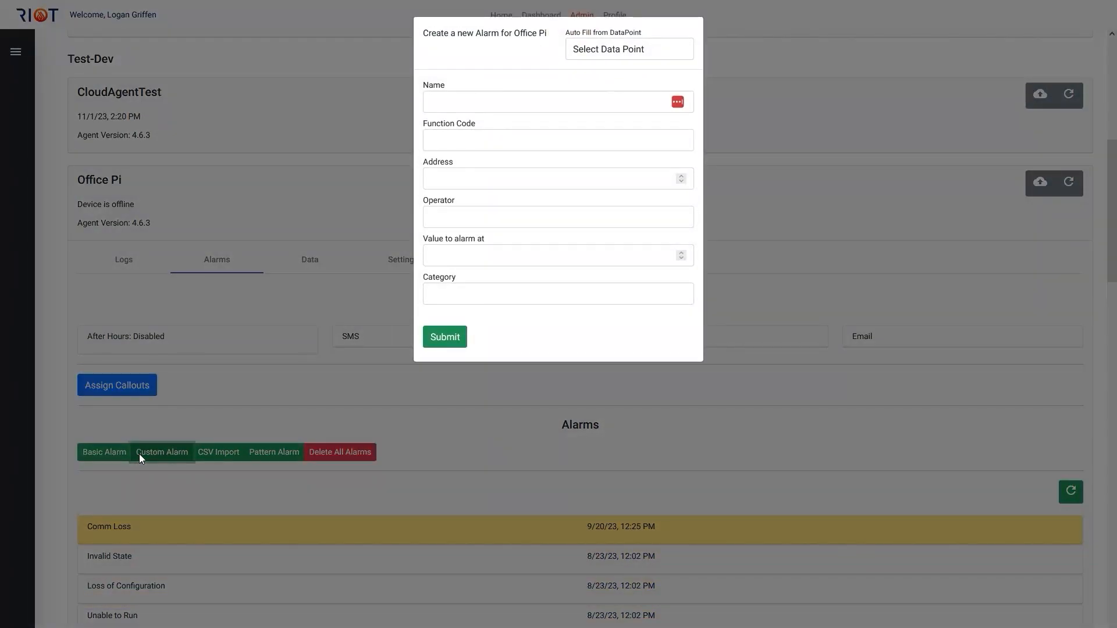
left_click(436, 107)
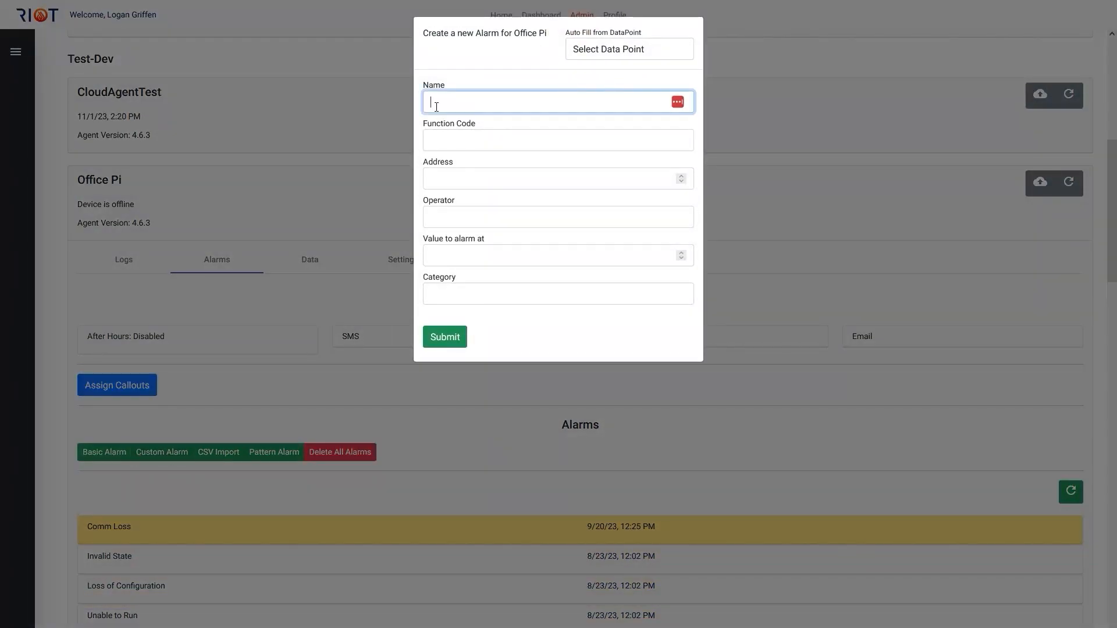
type("Test")
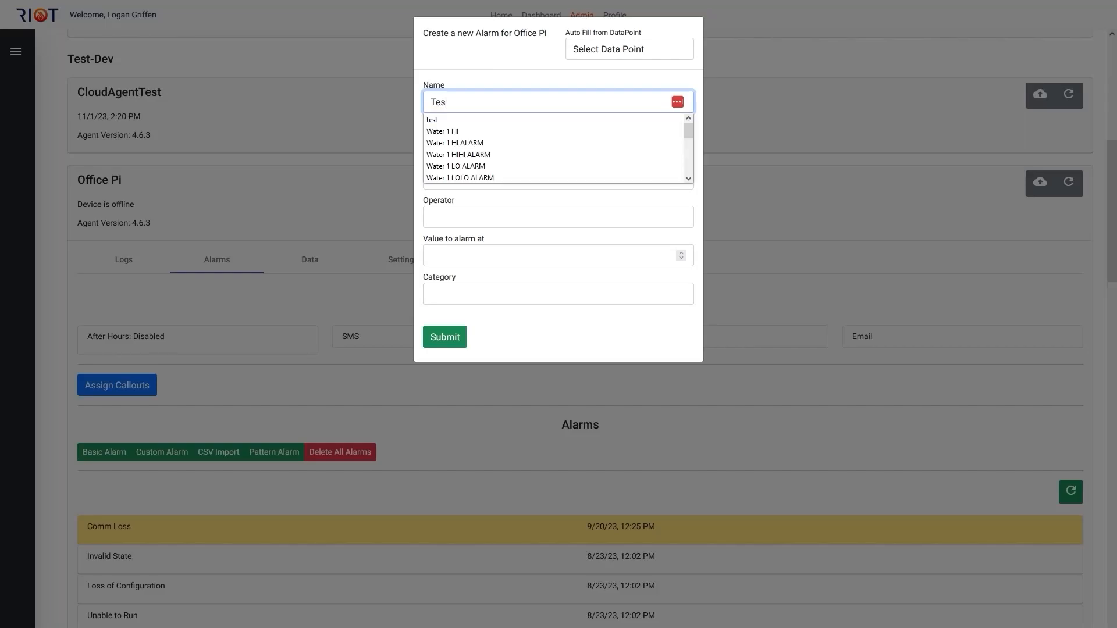
left_click(438, 121)
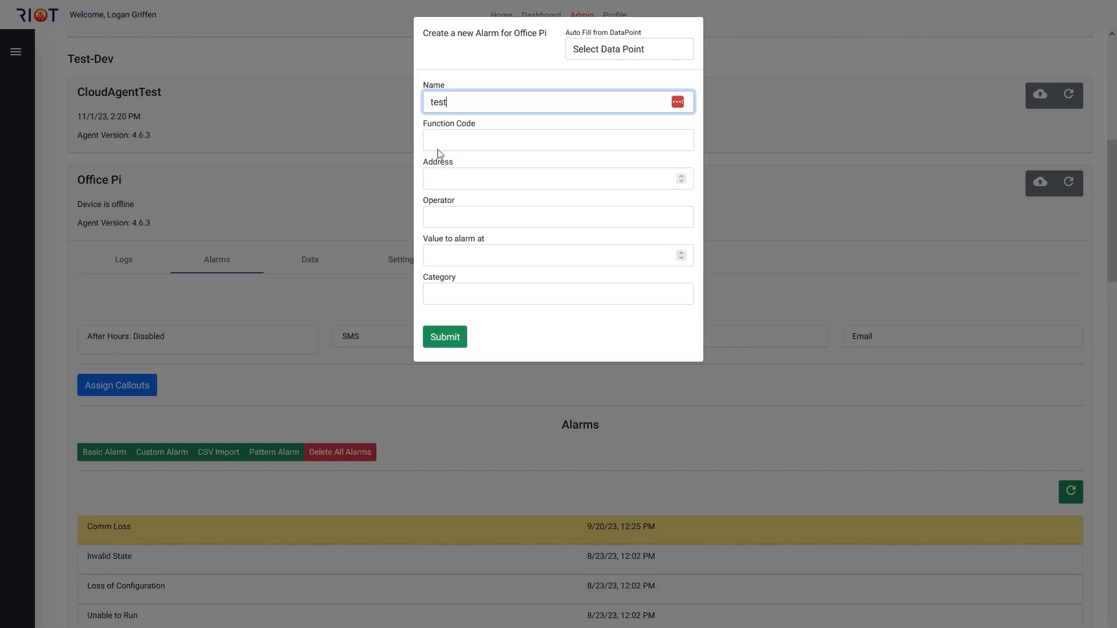
left_click(440, 143)
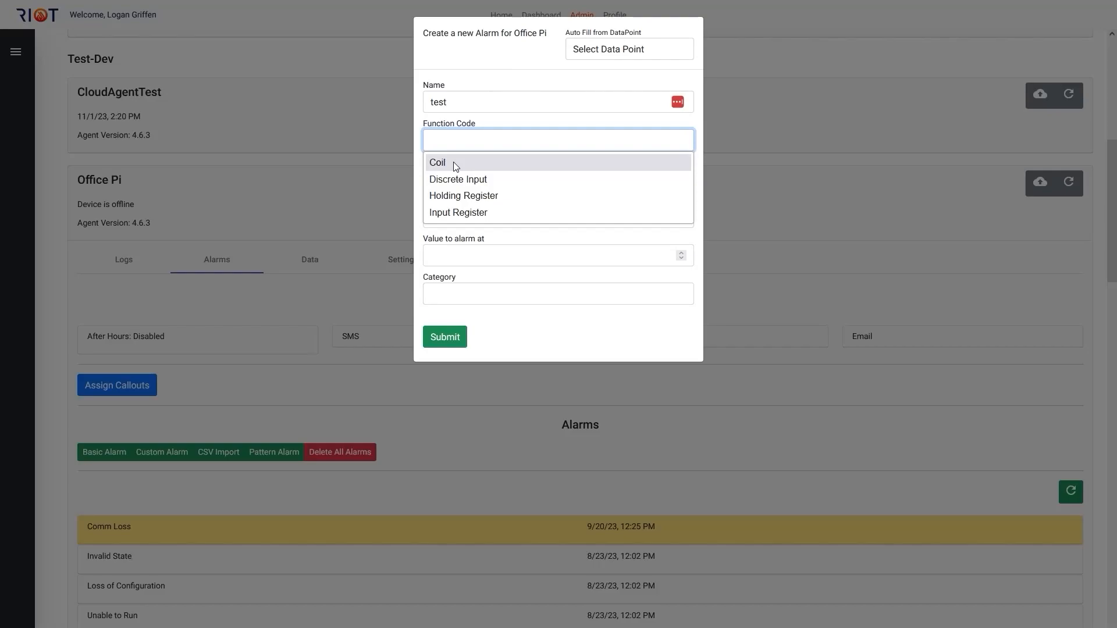
left_click(456, 164)
left_click(452, 176)
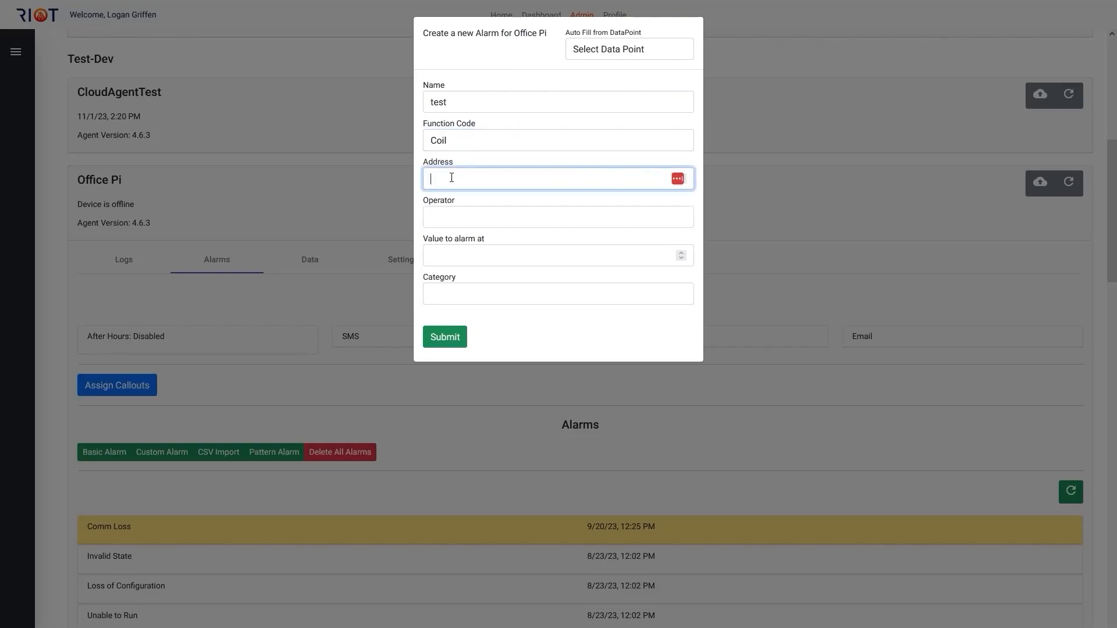
type("100")
Step: Auto-fill the custom alarm from the Current Well State data point
left_click(591, 52)
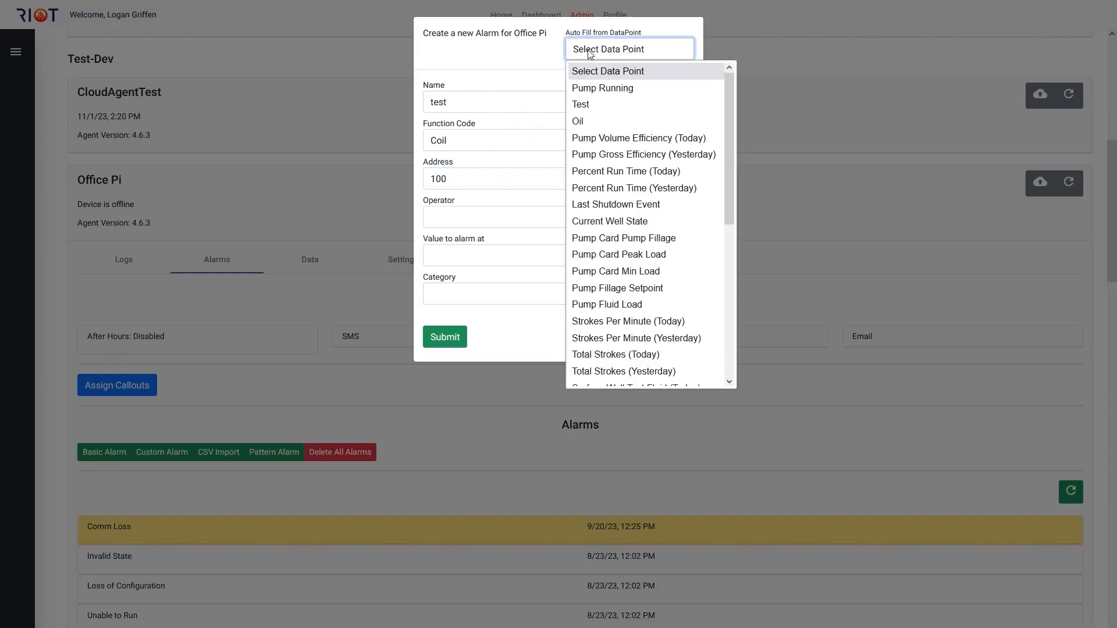
scroll(610, 366, "down", 2)
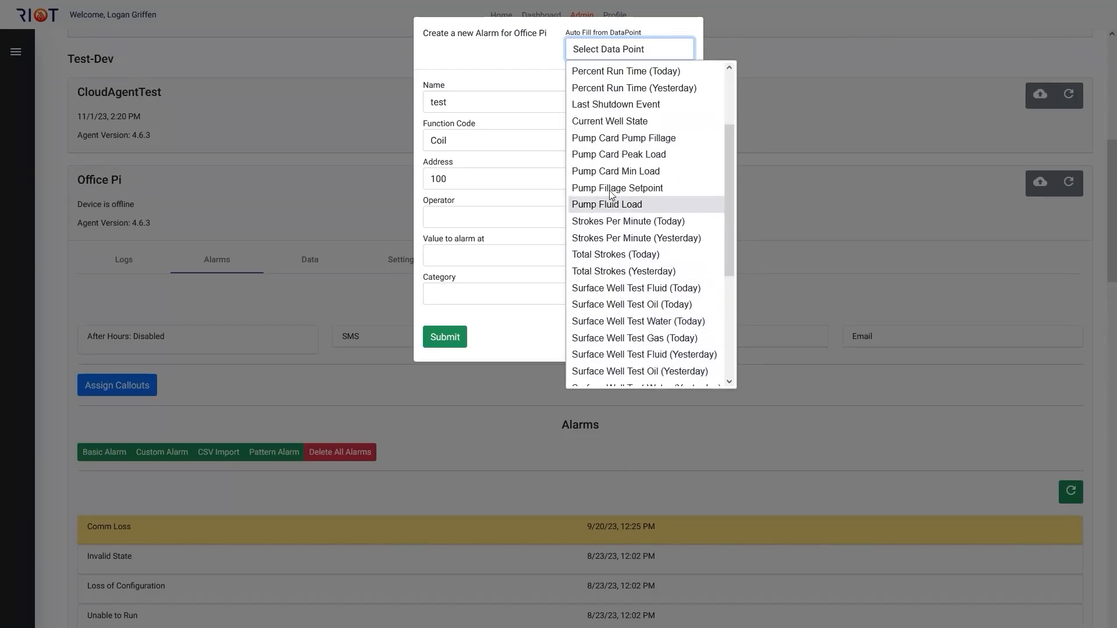
left_click(611, 122)
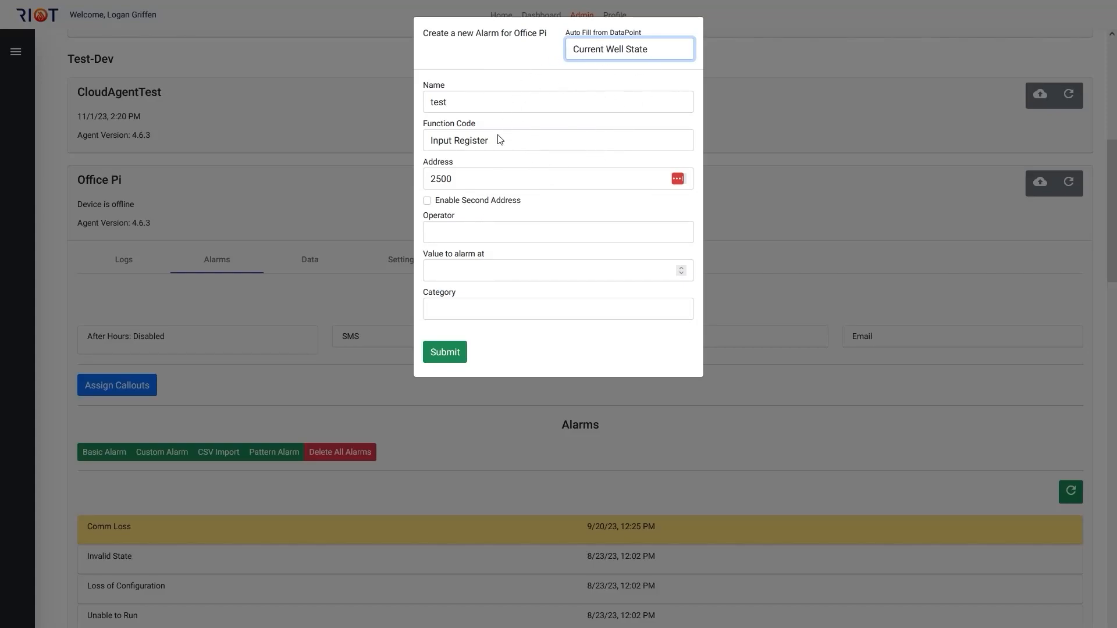
Step: Set the custom alarm's operator to < and its value to alarm at to 25
left_click(475, 231)
left_click(473, 231)
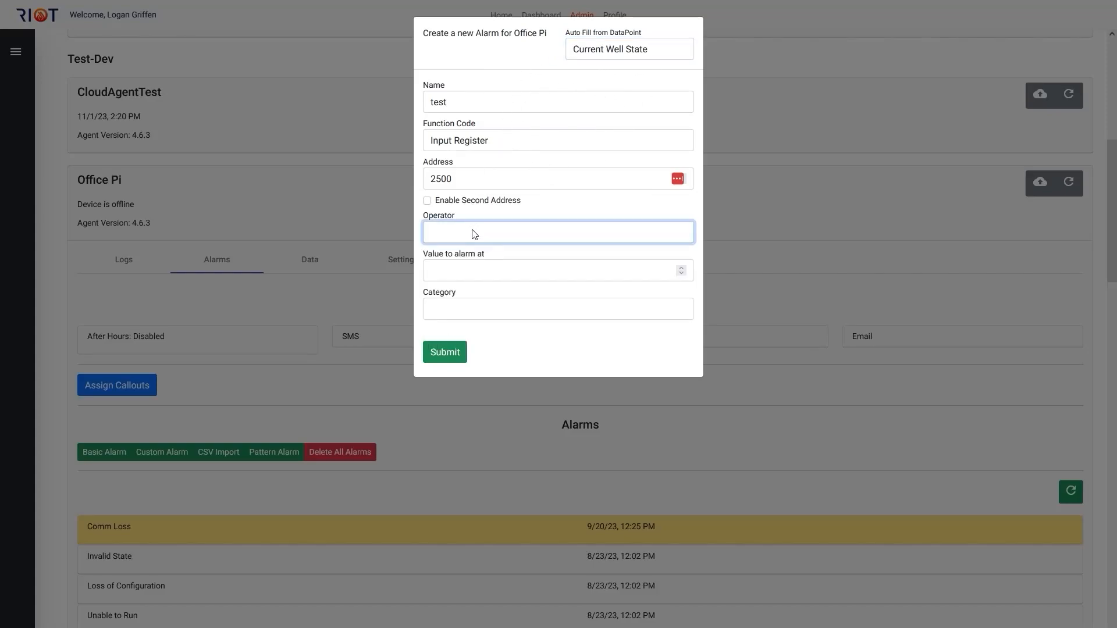
left_click(456, 267)
left_click(476, 232)
left_click(476, 232)
left_click(469, 252)
left_click(466, 267)
type("25")
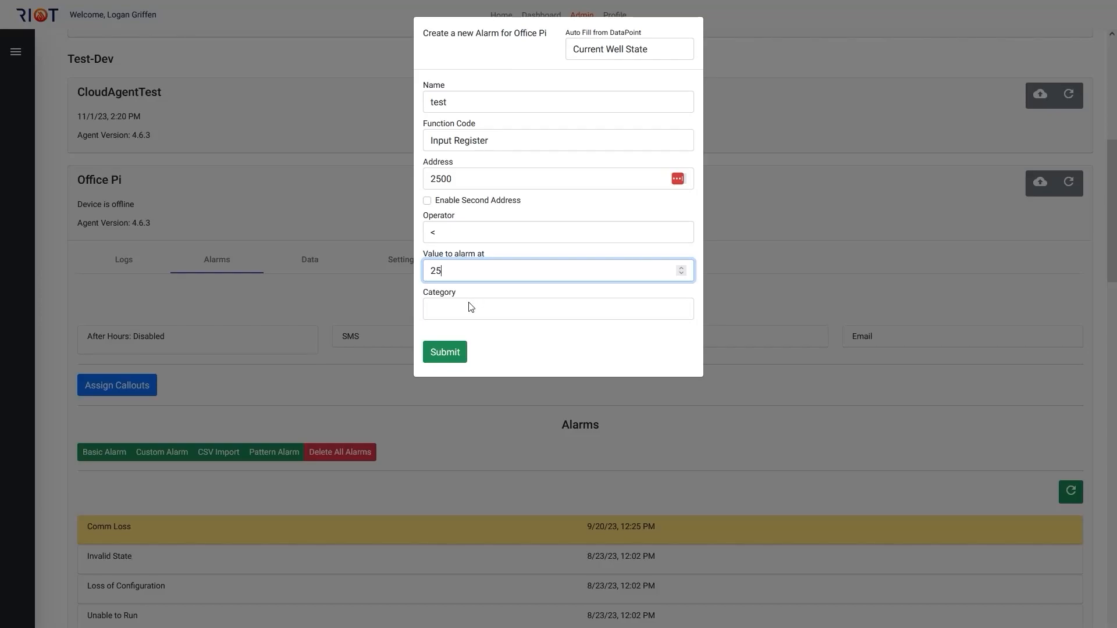
Step: Check the category options of the custom alarm and close the form without submitting
left_click(471, 307)
left_click(471, 307)
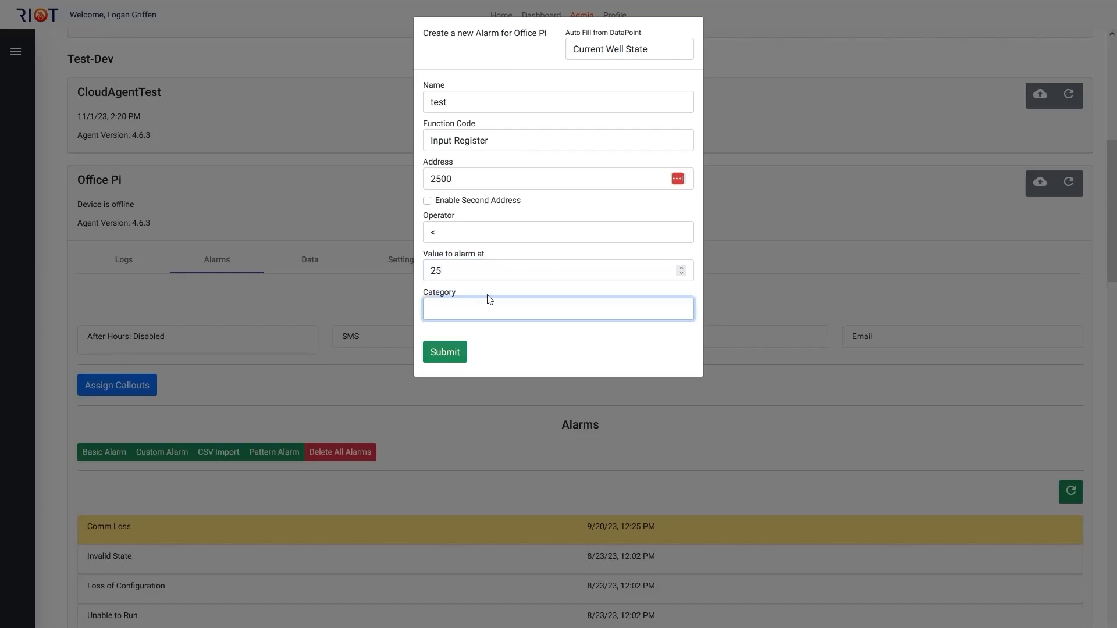
left_click(478, 309)
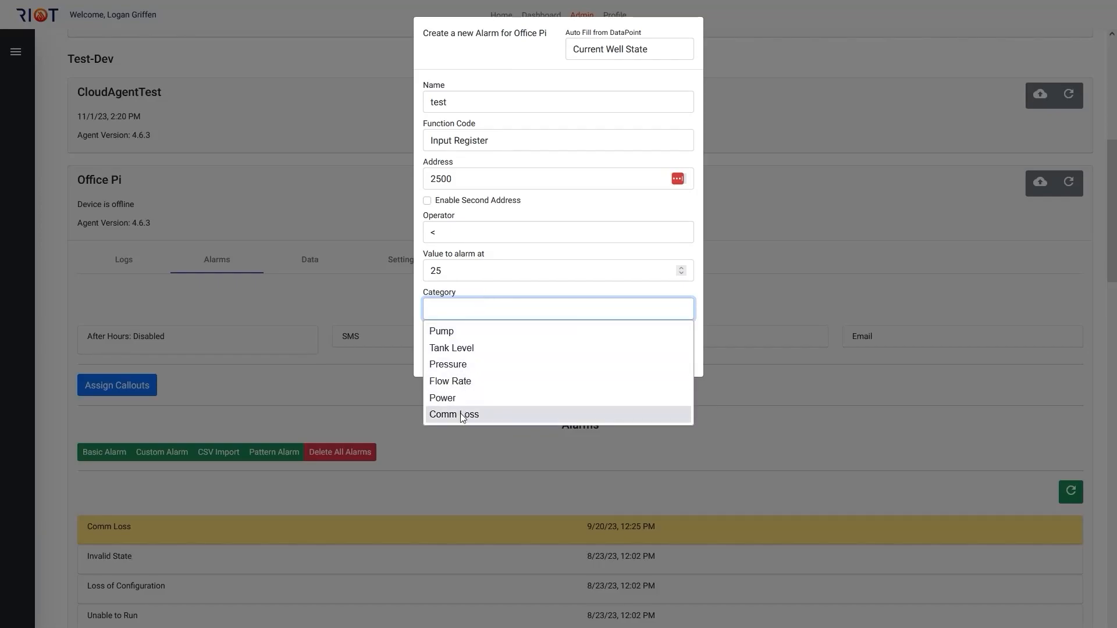
left_click(477, 310)
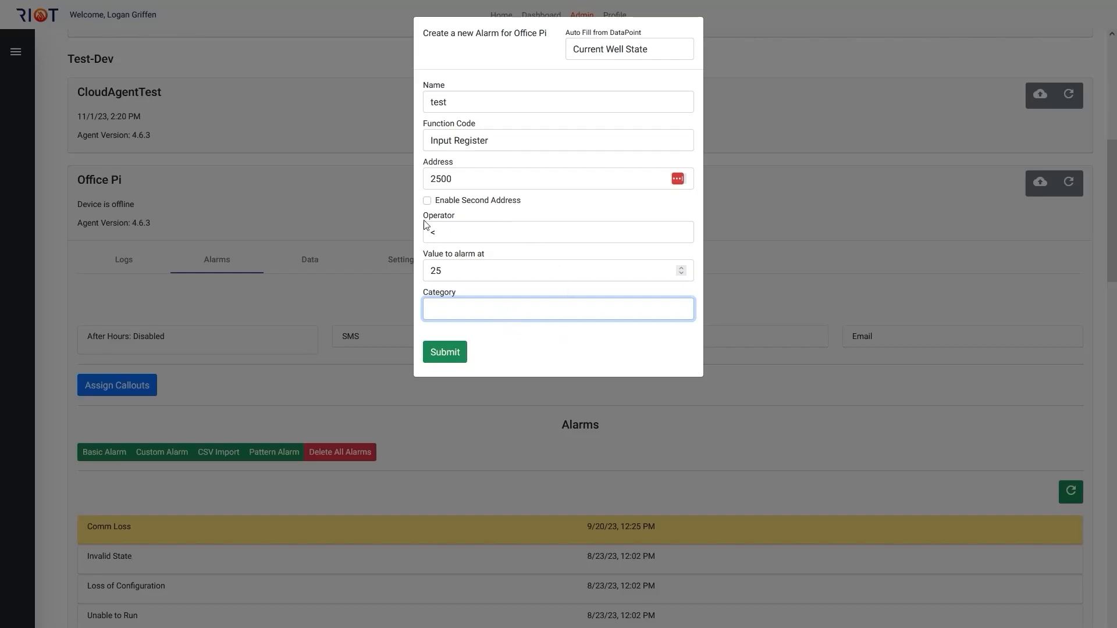
left_click(296, 178)
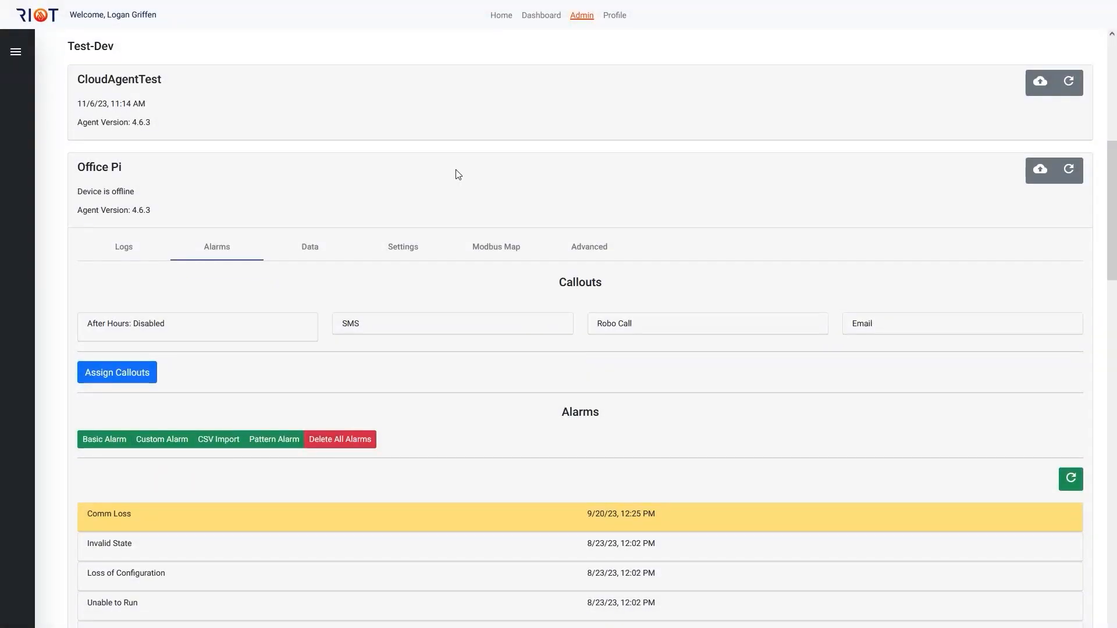
Step: Deploy the Office Pi configuration settings again
left_click(1039, 170)
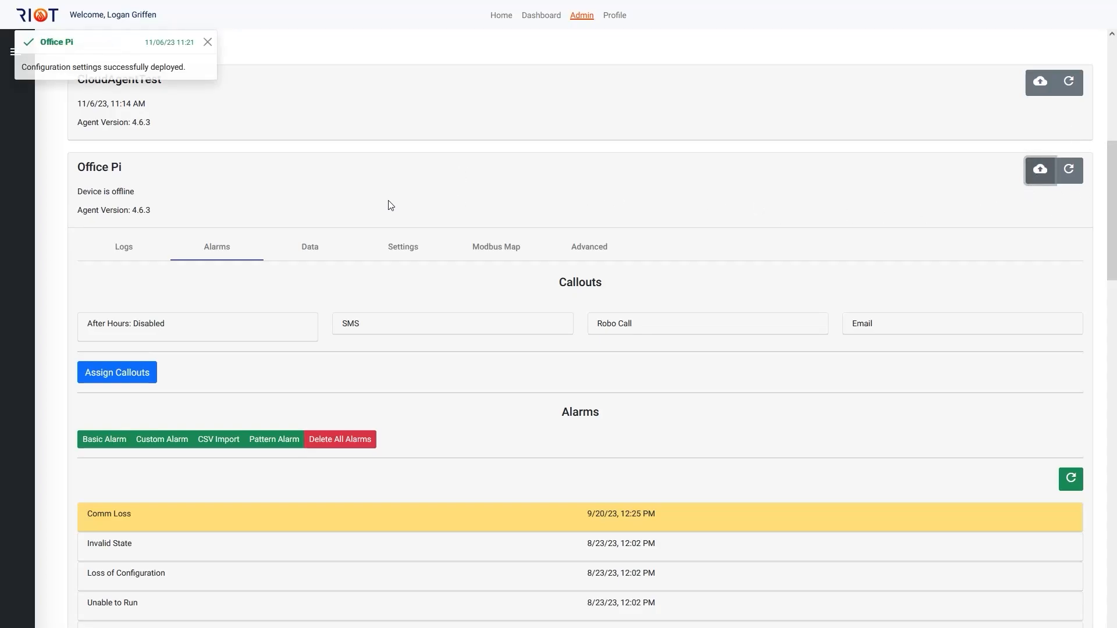
left_click_drag(186, 68, 148, 68)
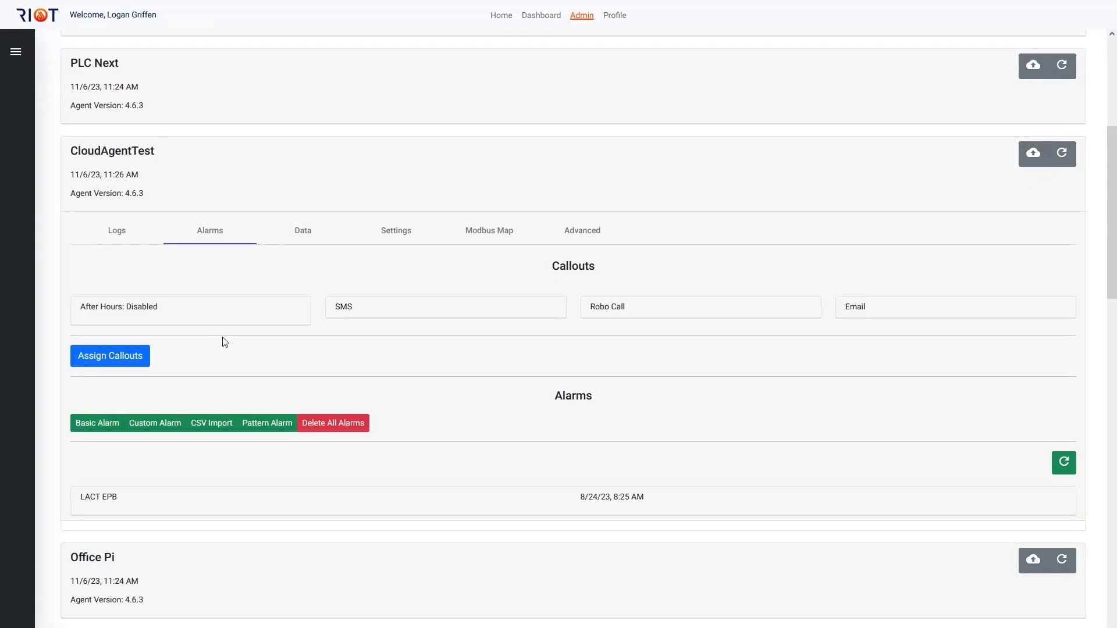
Step: Start a pattern alarm for CloudAgentTest named test on the LACT OIL TEMP data point with 7 days to calculate
left_click(269, 423)
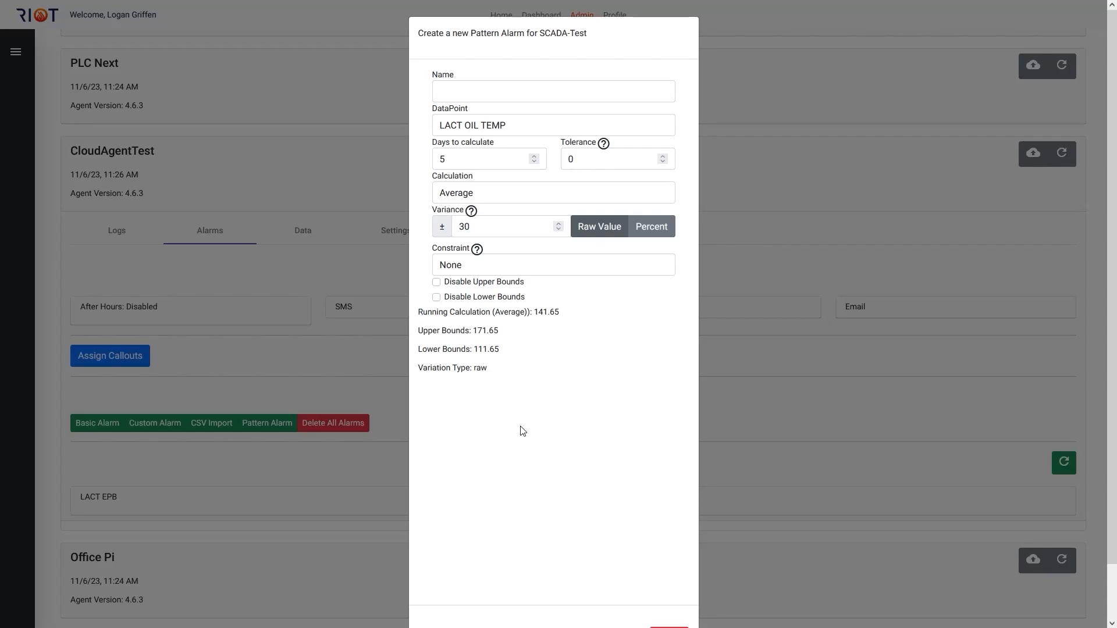
left_click(502, 88)
type("test")
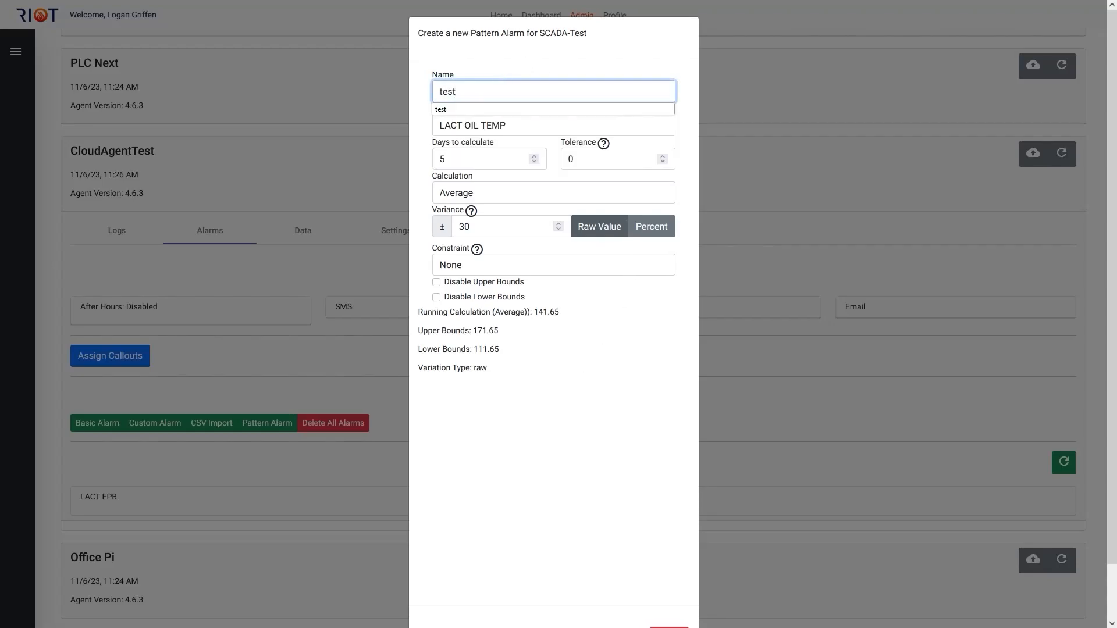
left_click(493, 106)
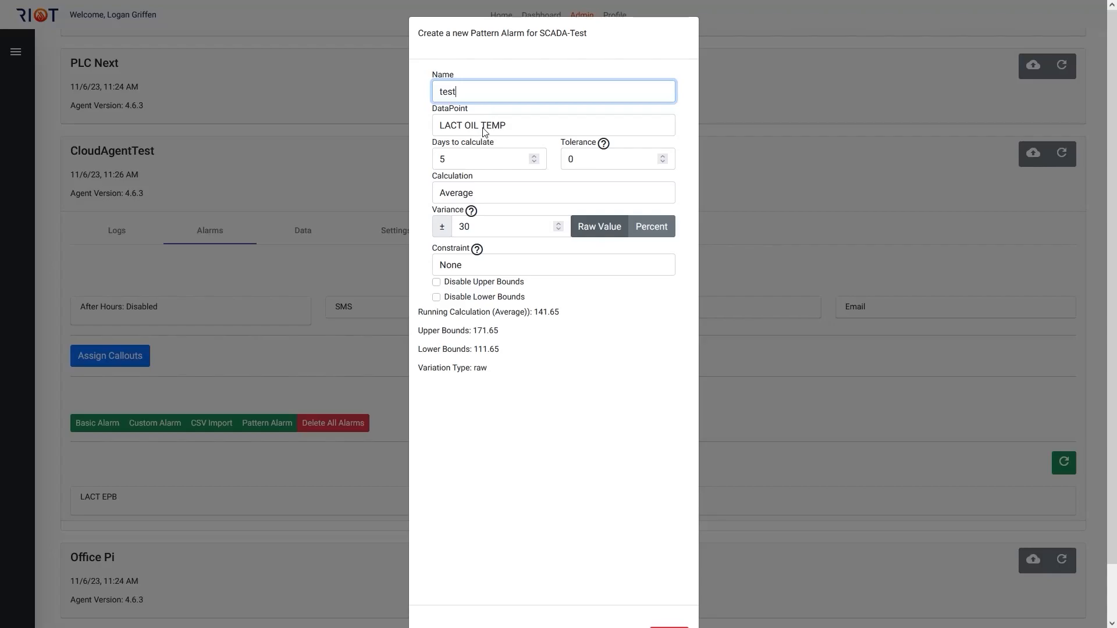
left_click(484, 132)
left_click(476, 216)
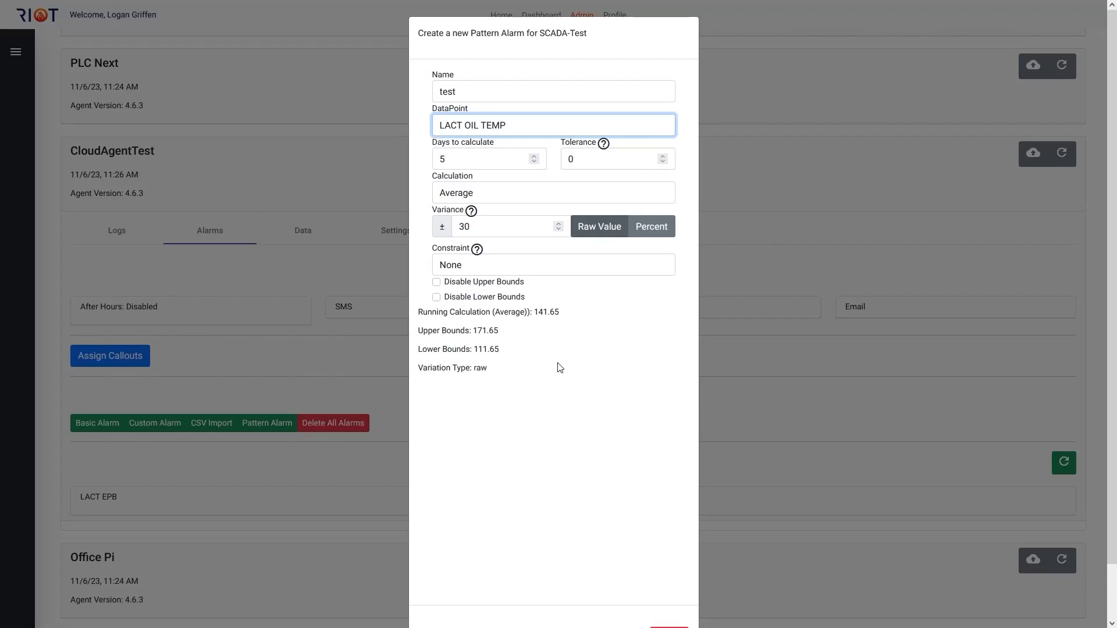
left_click(534, 156)
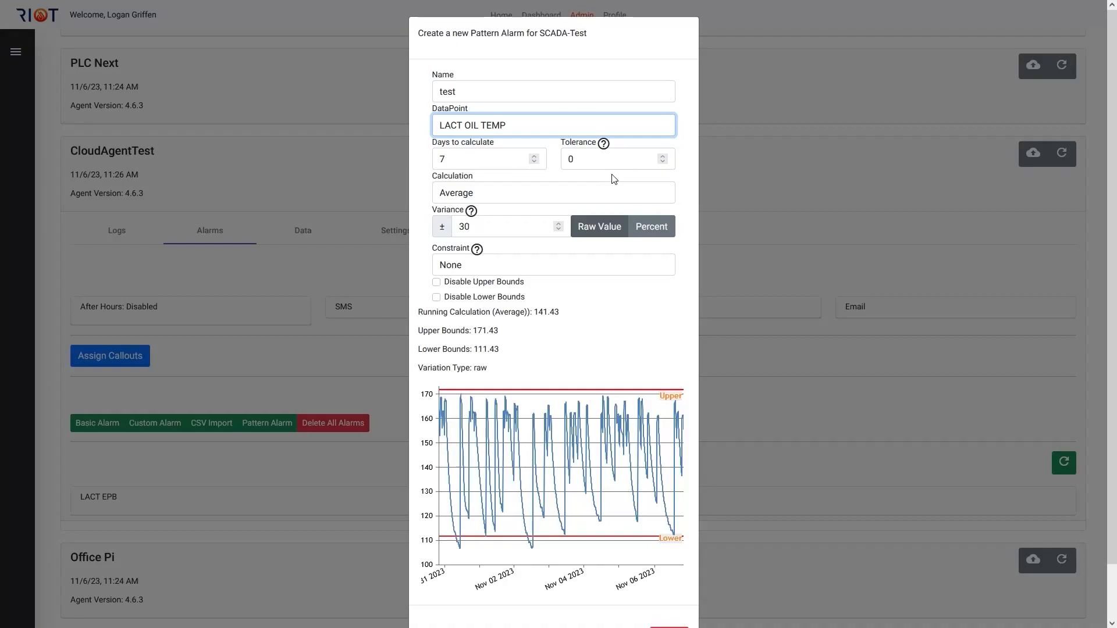
Step: Set the pattern alarm's tolerance to 2 and its variance to 25 percent
left_click(663, 156)
left_click(499, 225)
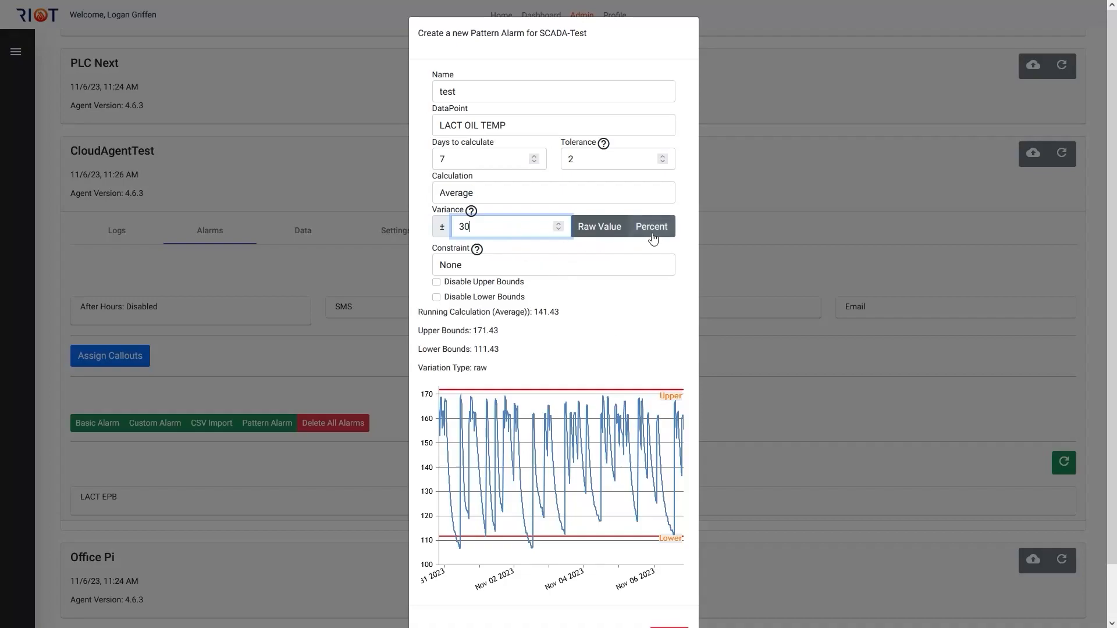
left_click(650, 234)
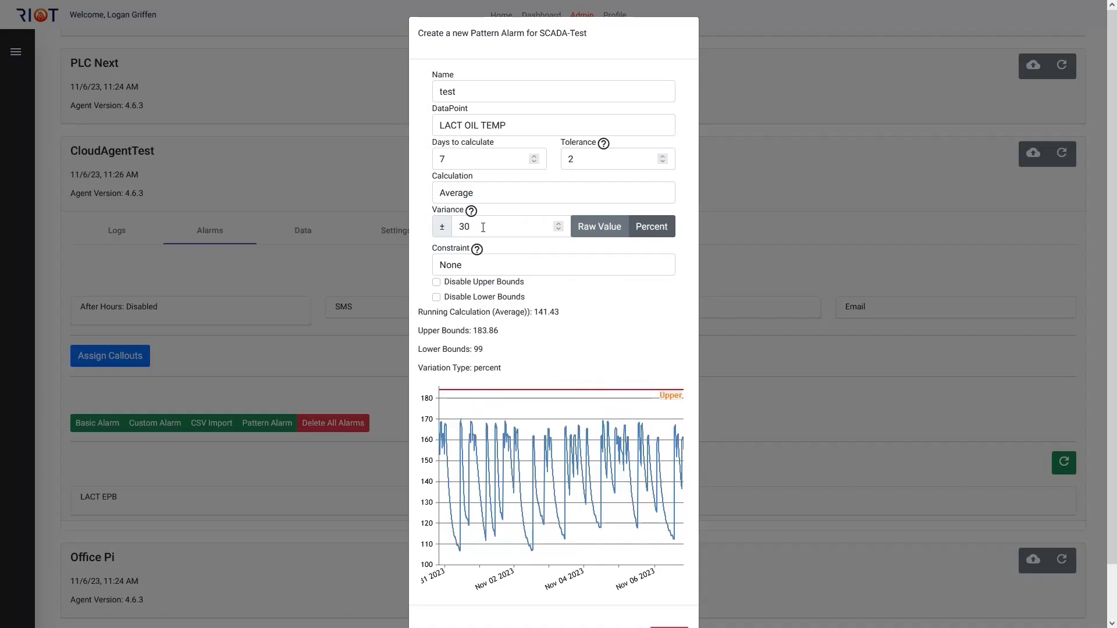
left_click_drag(483, 226, 453, 235)
type("25")
left_click(678, 314)
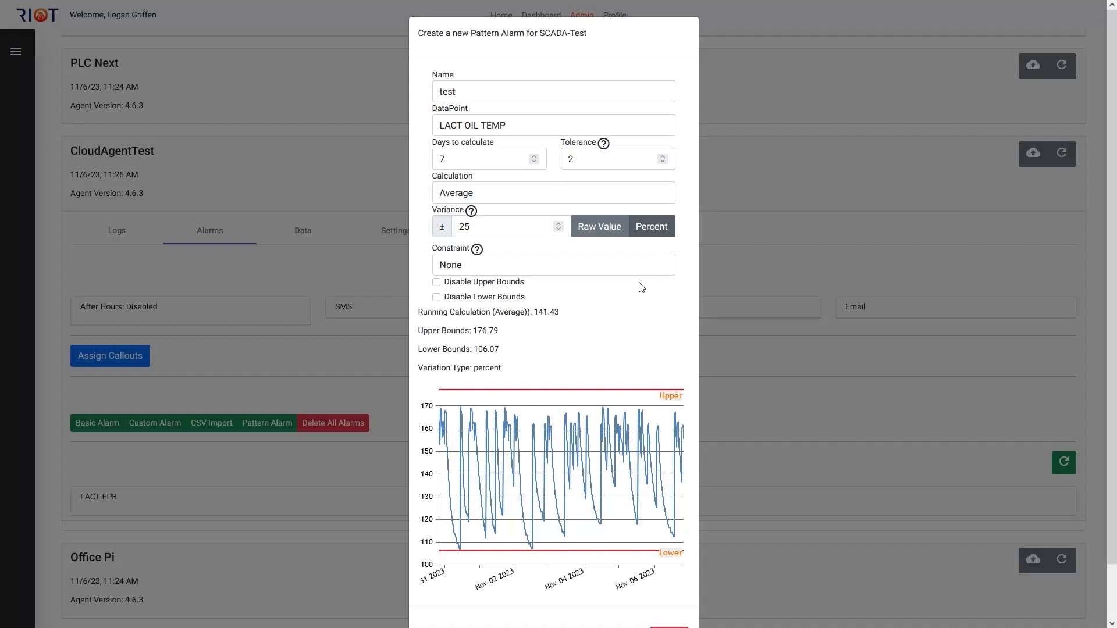
Step: Try LACT CHARGE_PMP_RUN_STATUS as the pattern alarm's constraint and return the constraint to None
left_click(513, 267)
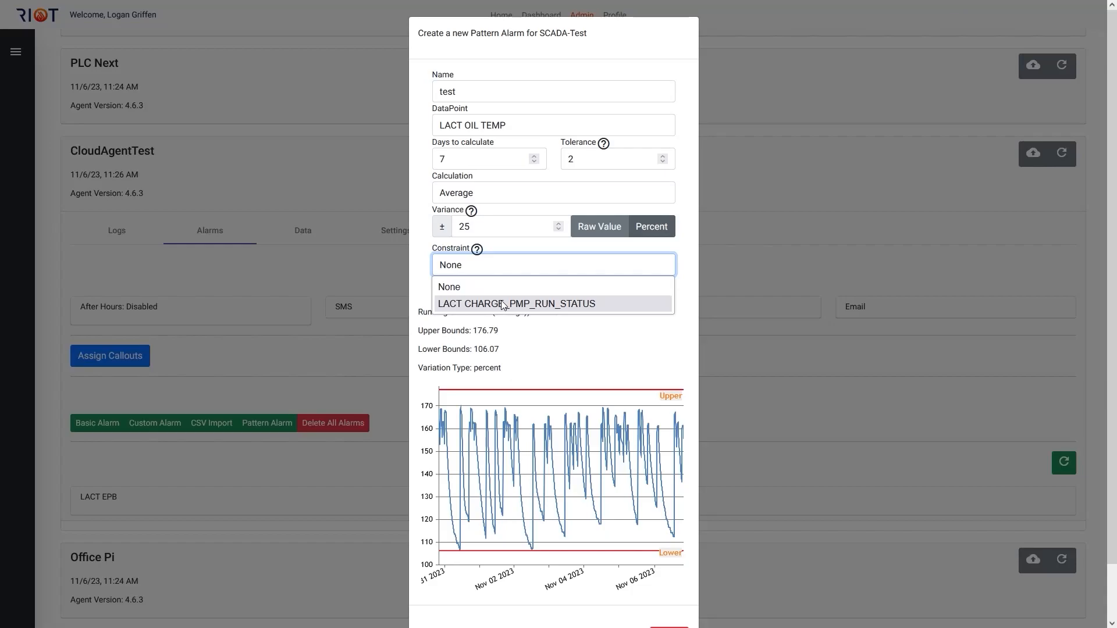
left_click(504, 305)
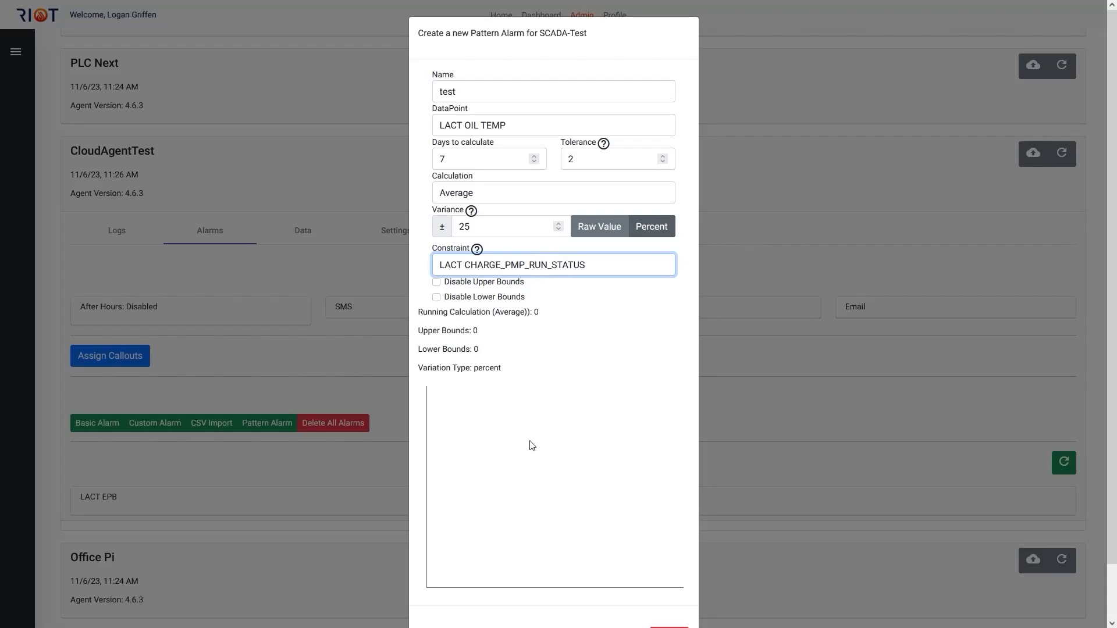
left_click(573, 269)
left_click(536, 288)
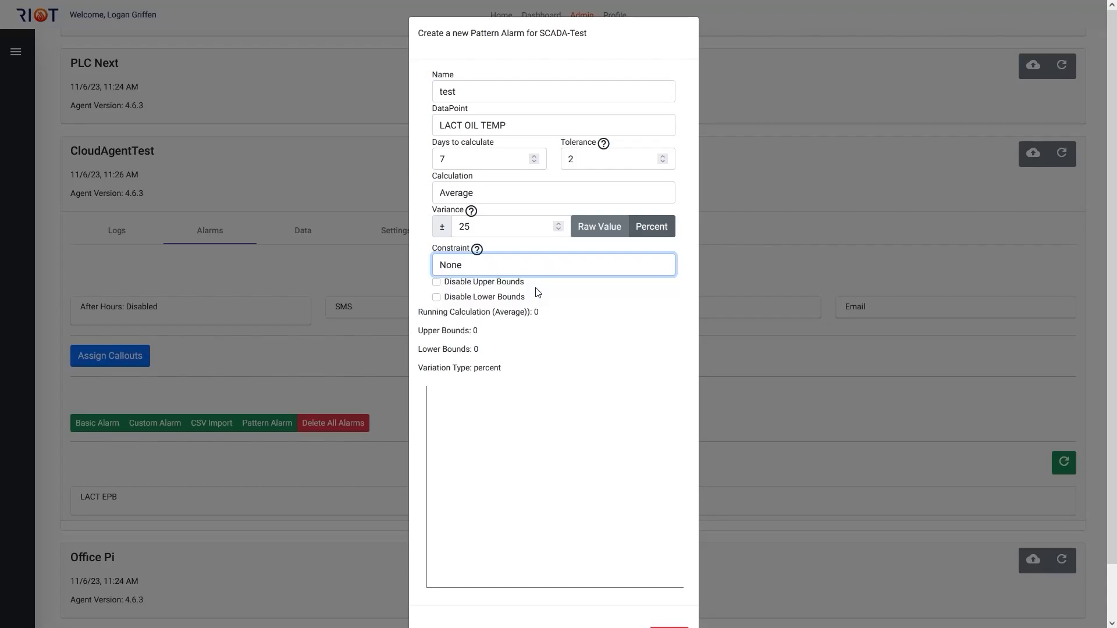
Step: Disable only the upper bounds of the pattern alarm and submit it
left_click(437, 280)
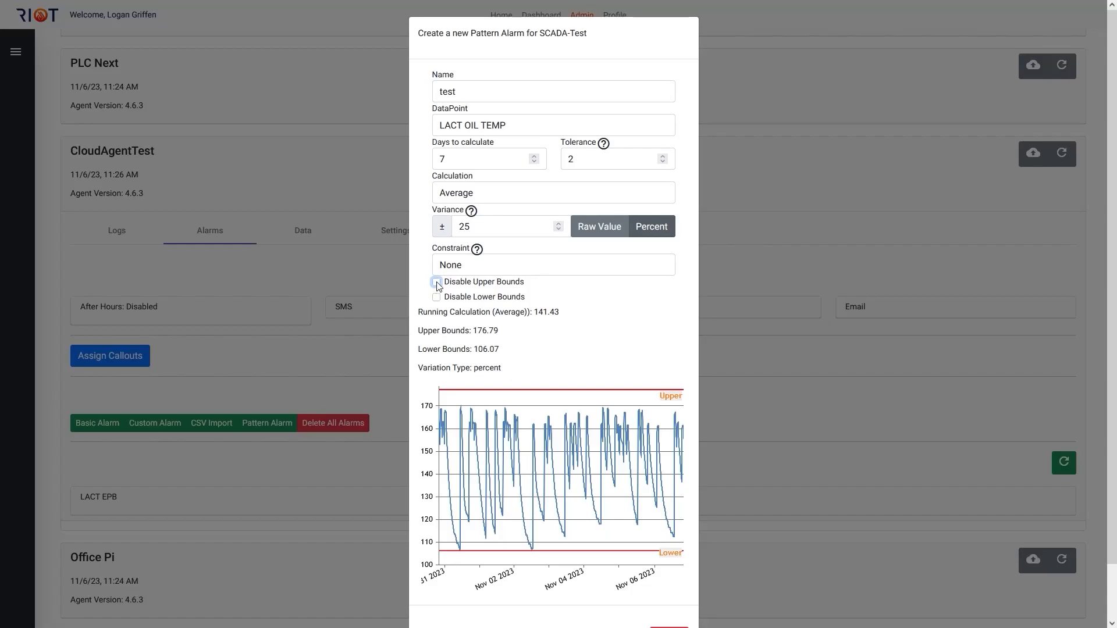
left_click(437, 283)
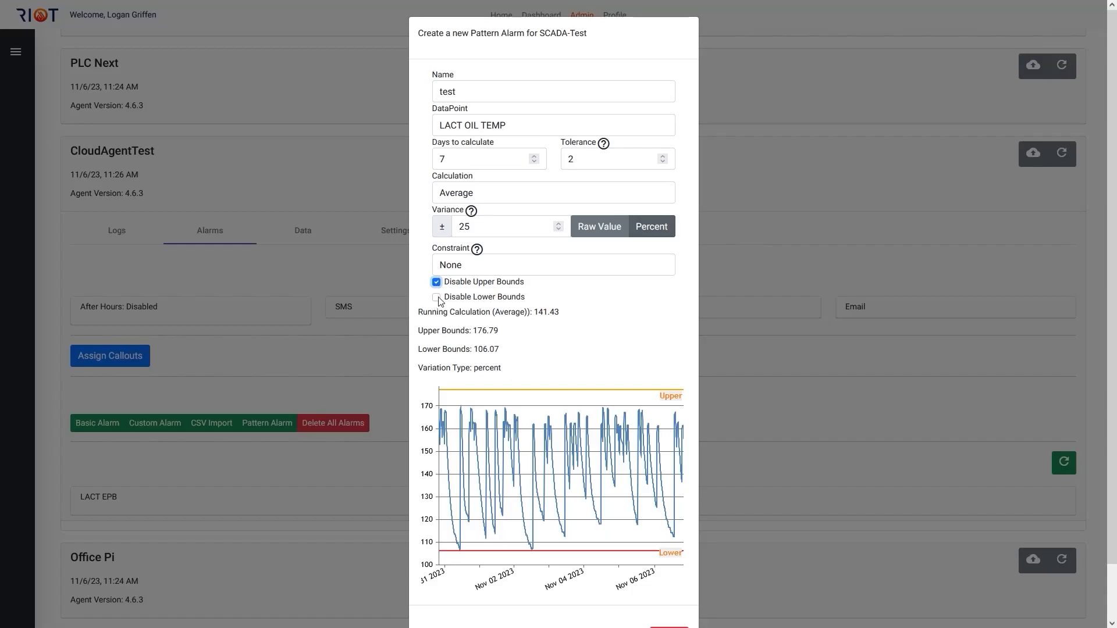
left_click(437, 297)
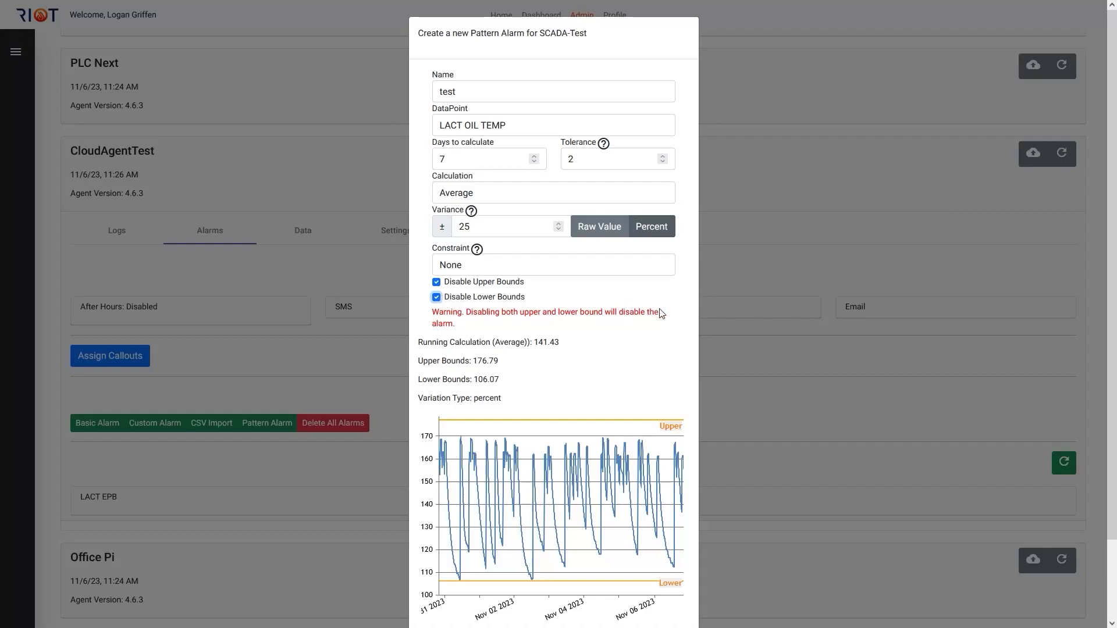
left_click(437, 298)
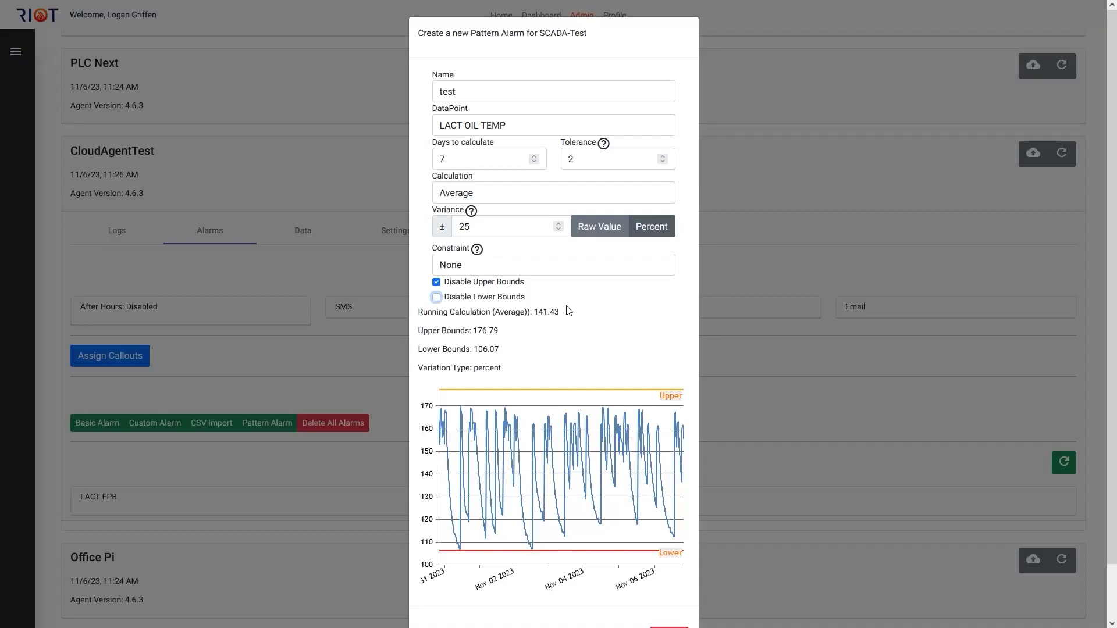
scroll(511, 531, "down", 2)
left_click(441, 589)
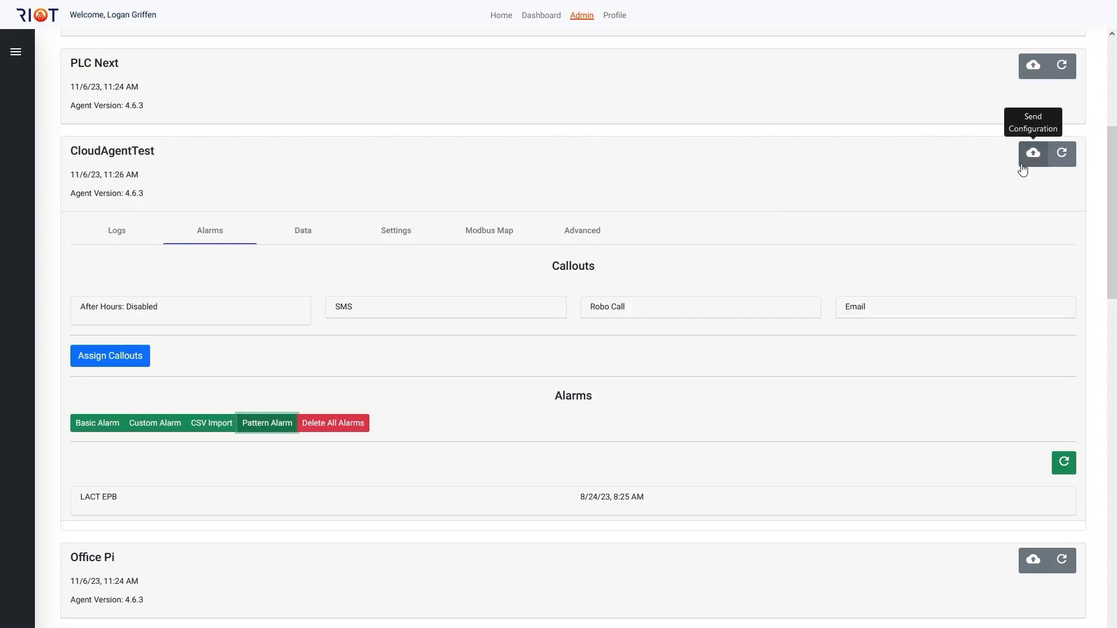
Step: Deploy the CloudAgentTest configuration settings and dismiss the notification
left_click(1022, 166)
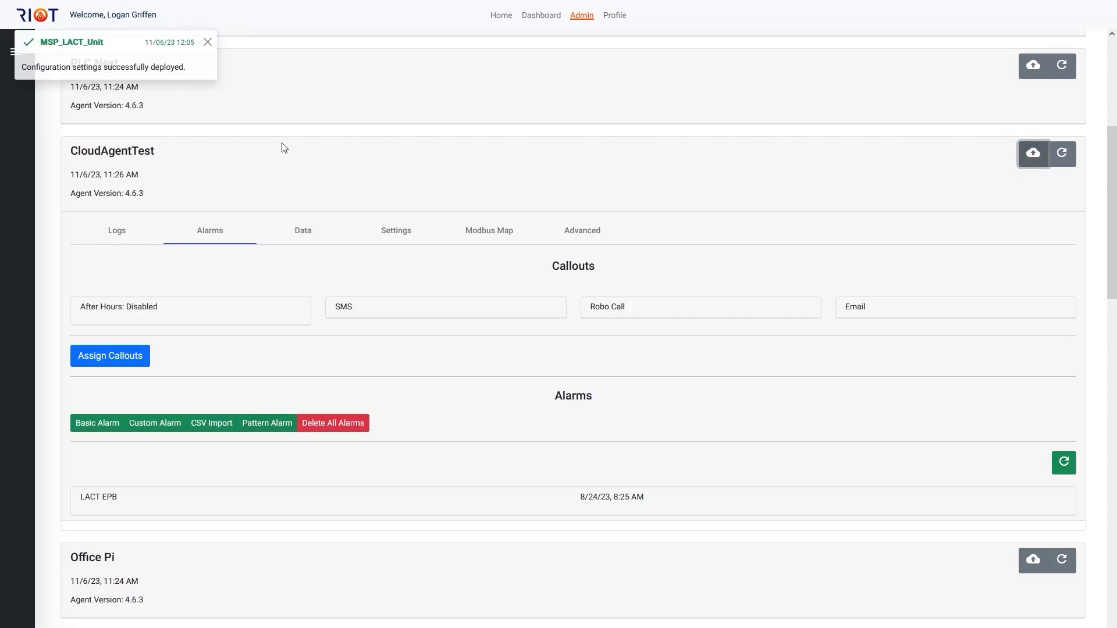
left_click(183, 72)
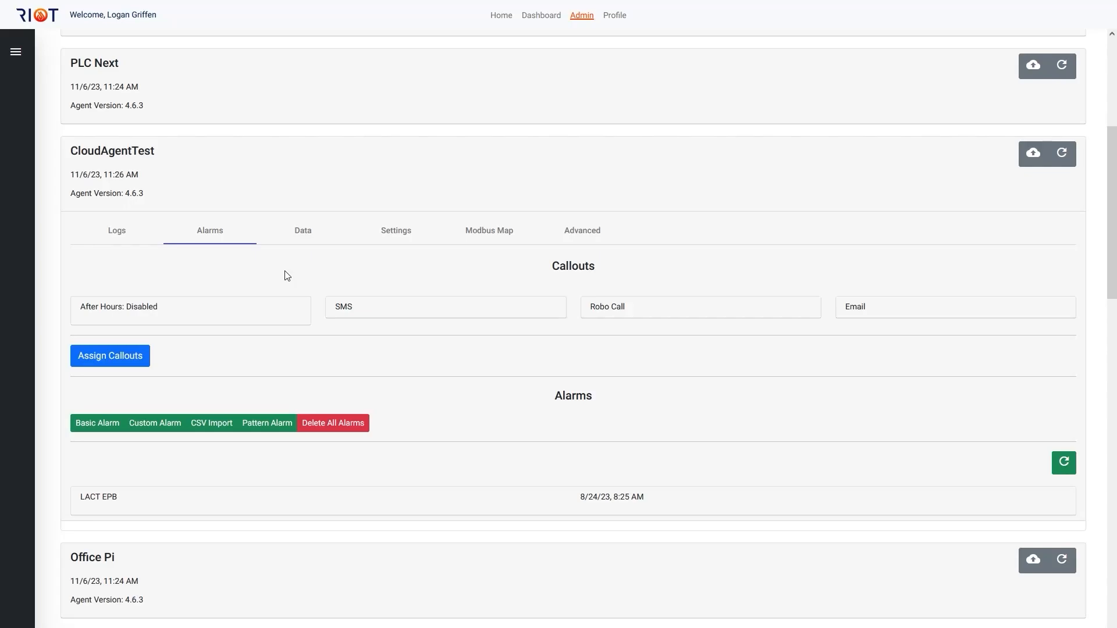
Step: Expand the LACT EPB alarm of CloudAgentTest, view its editable settings and close the form without submitting
left_click(194, 495)
scroll(195, 494, "down", 2)
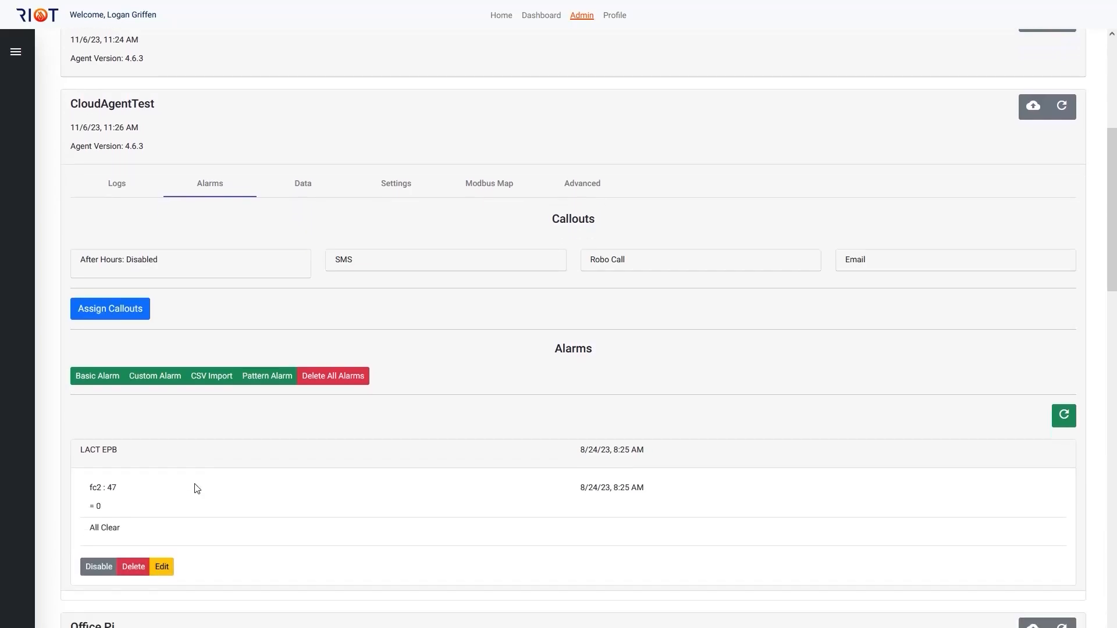
left_click(163, 556)
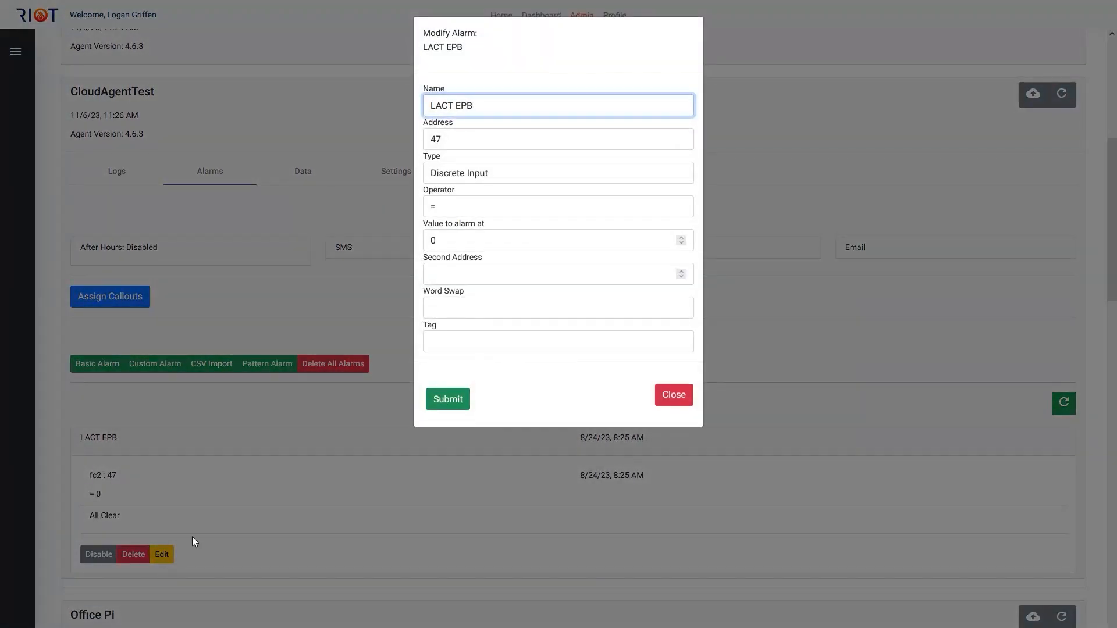
left_click(682, 395)
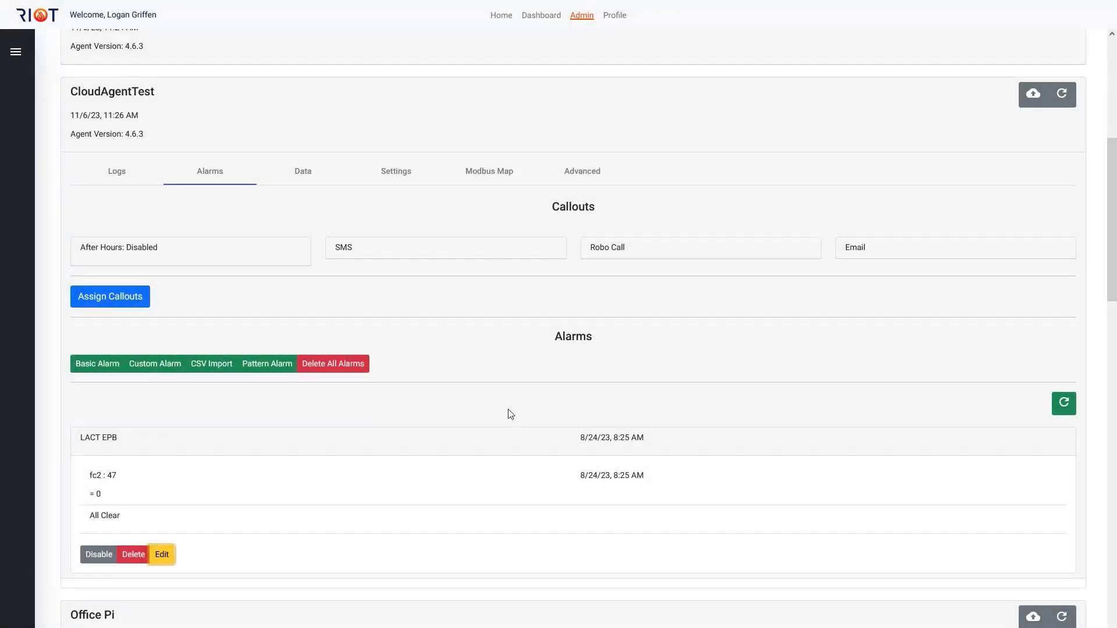